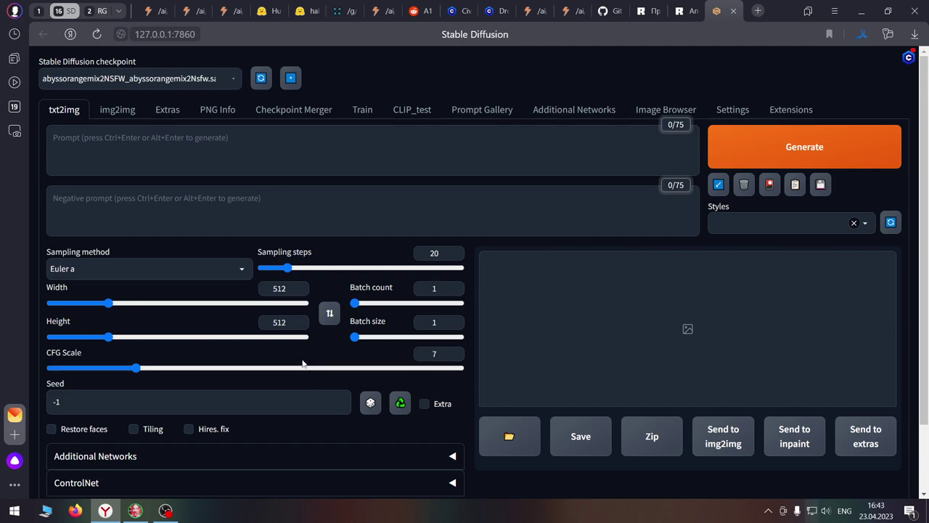
{"action": "left_click", "coordinate": [117, 110]}
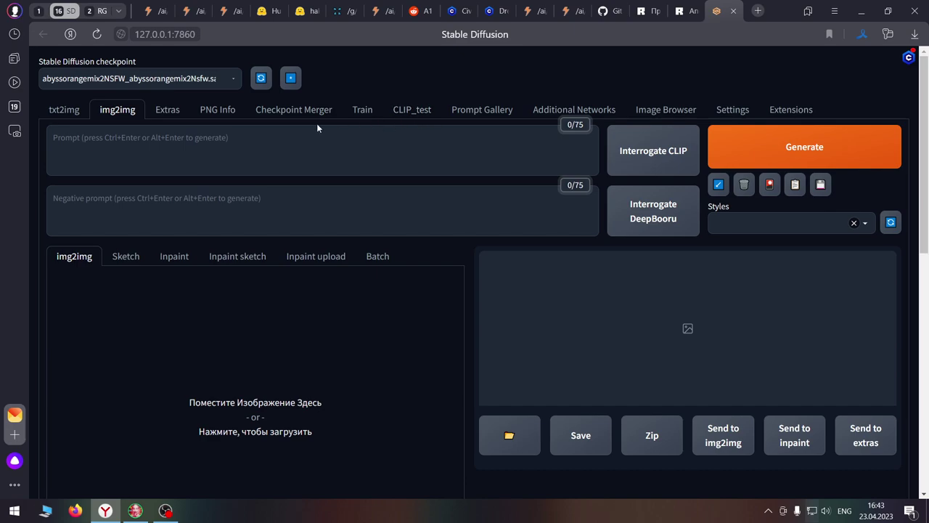
{"action": "left_click", "coordinate": [61, 110]}
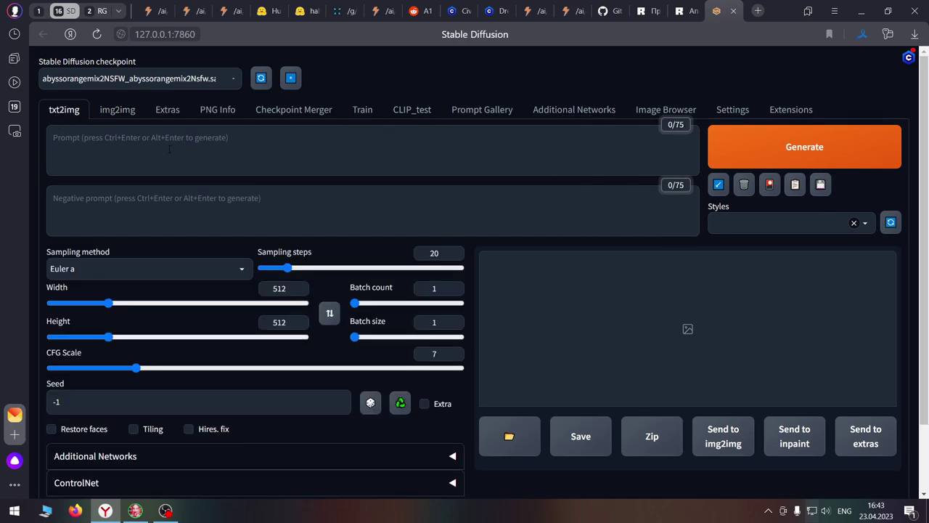
{"action": "left_click", "coordinate": [116, 119]}
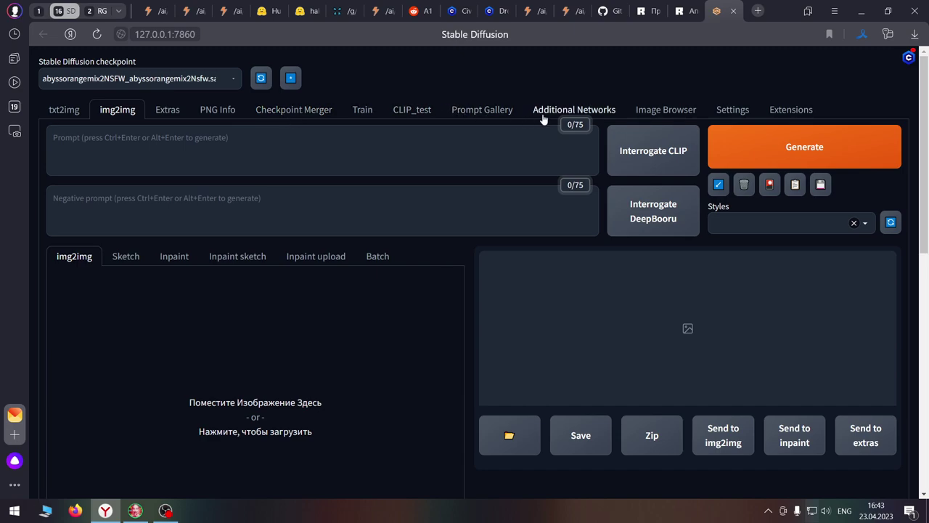
{"action": "left_click", "coordinate": [218, 109]}
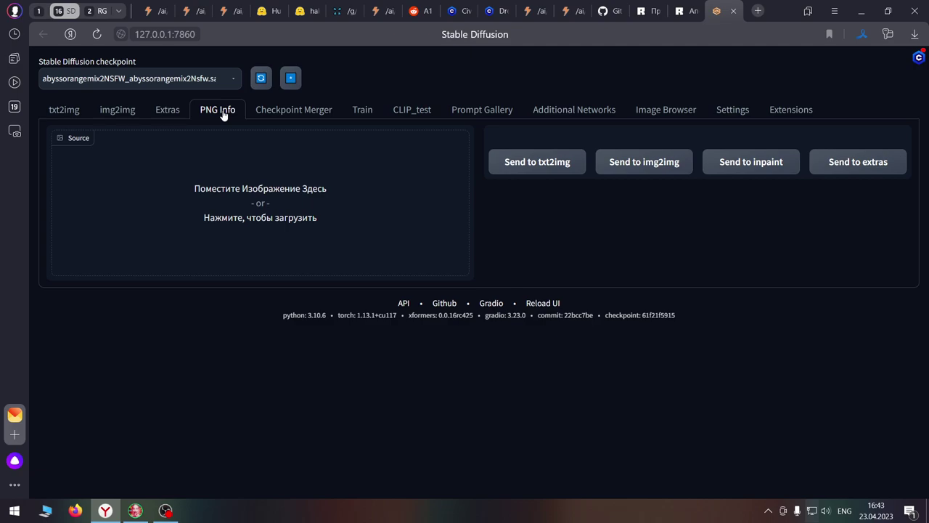
Choose the SD upscale script for img2img and review its upscaling options together with the size settings
{"action": "left_click", "coordinate": [131, 114]}
{"action": "scroll", "coordinate": [200, 392], "scroll_direction": "down", "scroll_amount": 5}
{"action": "scroll", "coordinate": [198, 418], "scroll_direction": "down", "scroll_amount": 3}
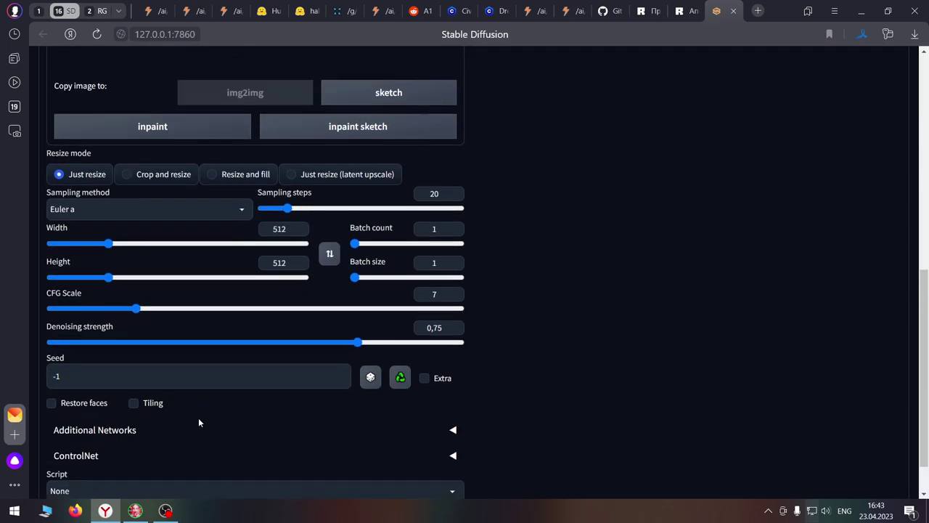
{"action": "left_click", "coordinate": [96, 439]}
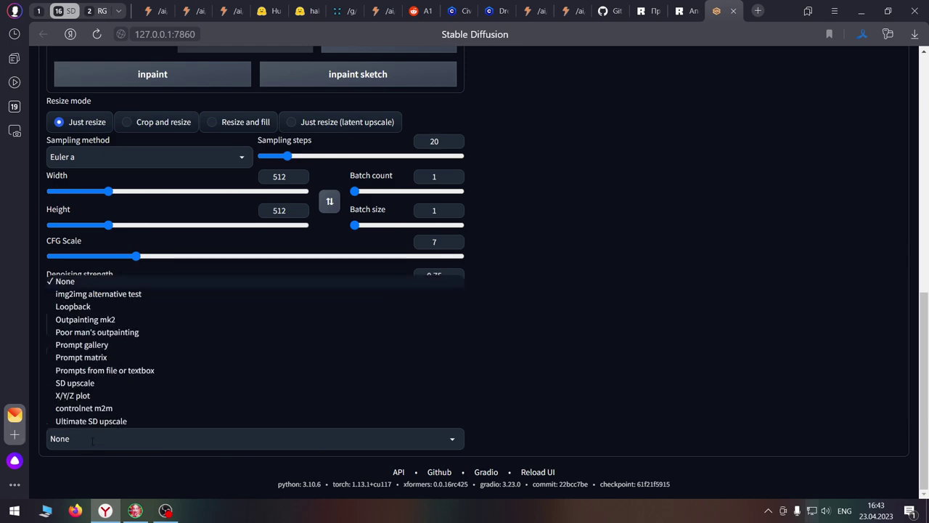
{"action": "left_click", "coordinate": [74, 383]}
{"action": "scroll", "coordinate": [221, 396], "scroll_direction": "down", "scroll_amount": 5}
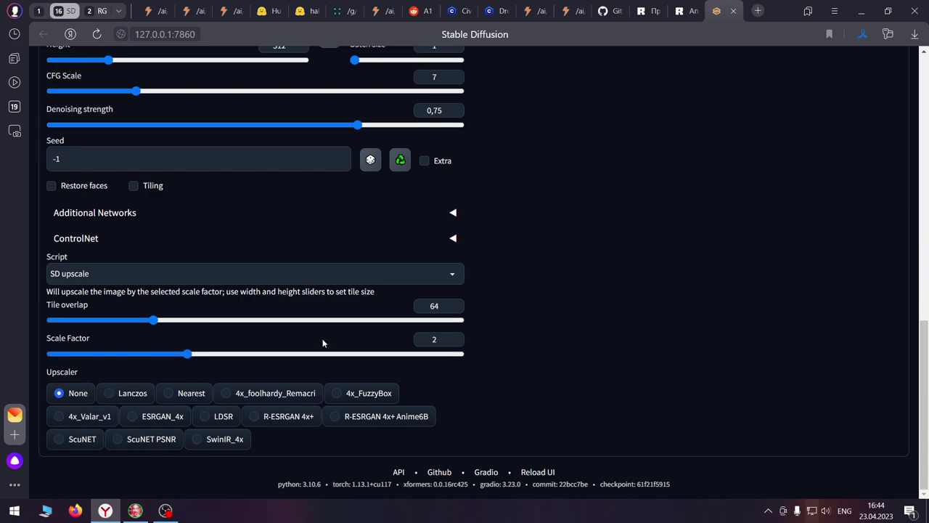
{"action": "scroll", "coordinate": [322, 343], "scroll_direction": "up", "scroll_amount": 3}
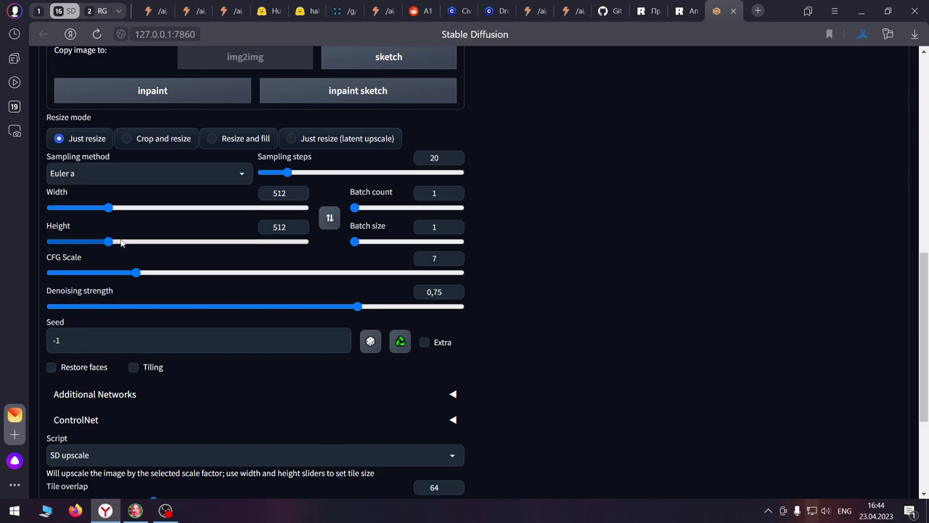
{"action": "scroll", "coordinate": [469, 253], "scroll_direction": "up", "scroll_amount": 8}
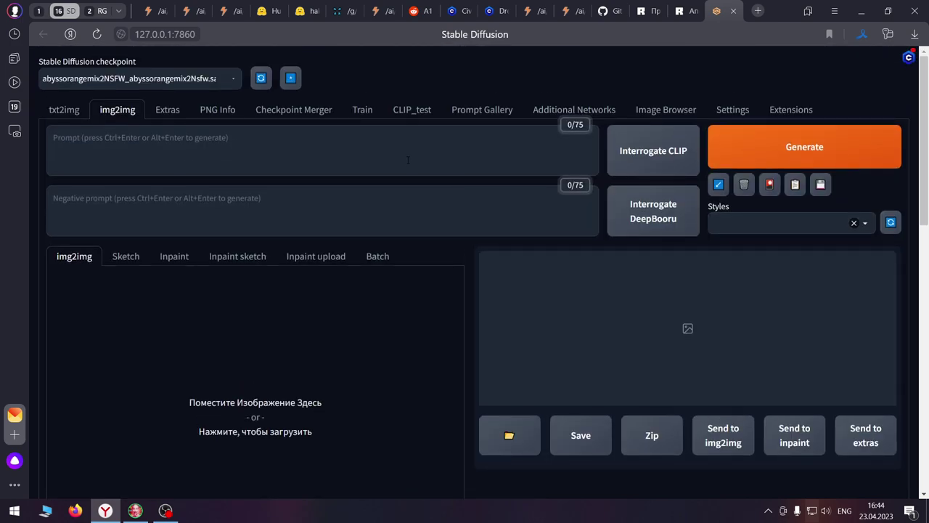
Load the list of available extensions from the default index URL and stop hiding the installed ones
{"action": "left_click", "coordinate": [775, 111]}
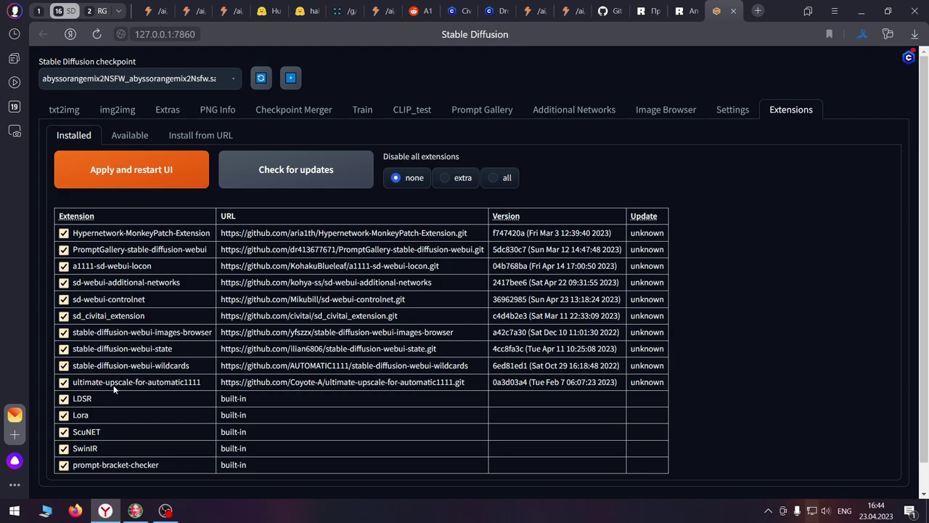
{"action": "left_click", "coordinate": [224, 138]}
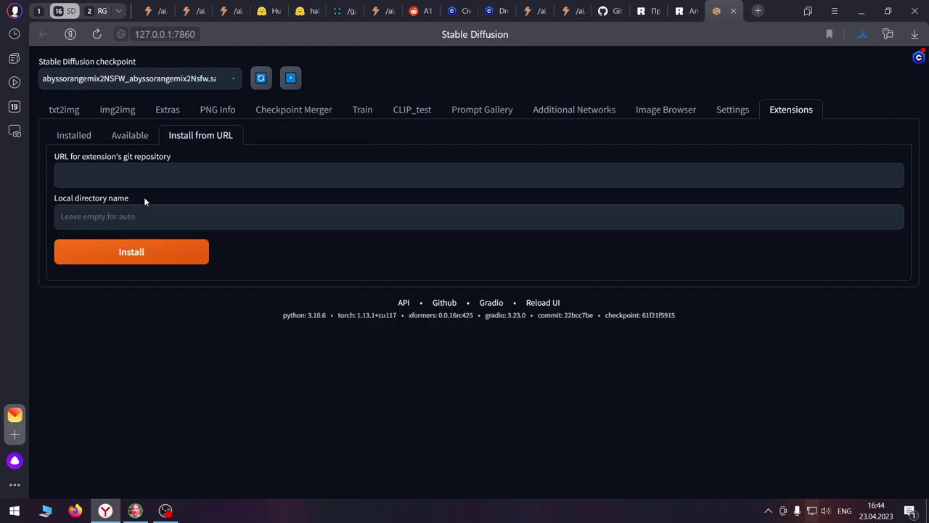
{"action": "left_click", "coordinate": [140, 140]}
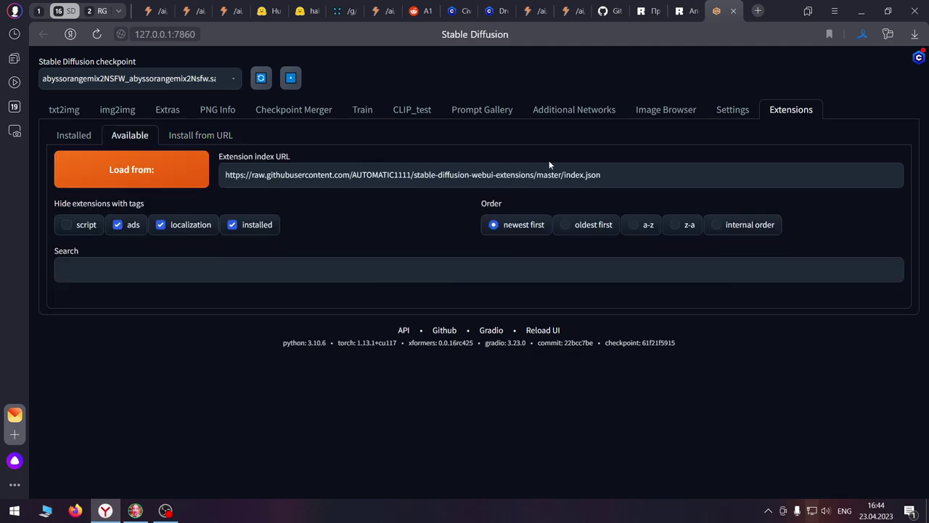
{"action": "left_click", "coordinate": [124, 181]}
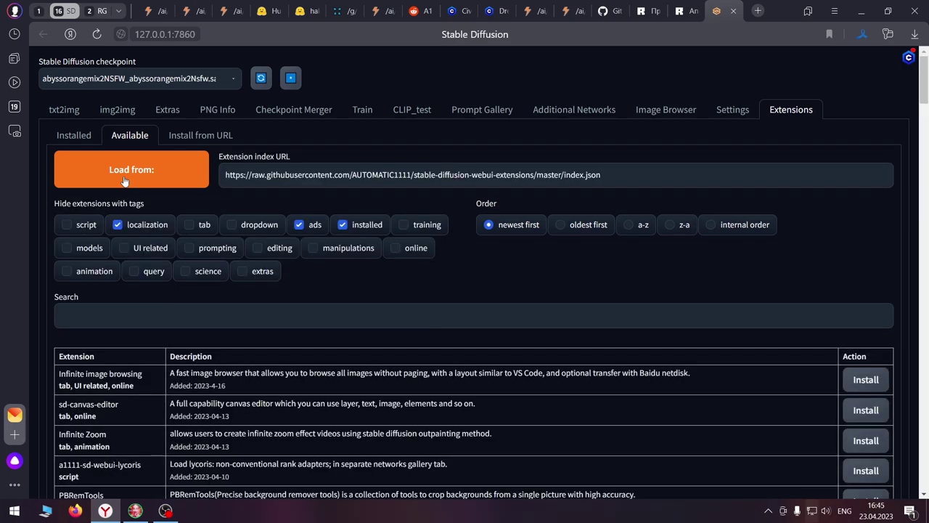
{"action": "left_click", "coordinate": [342, 225]}
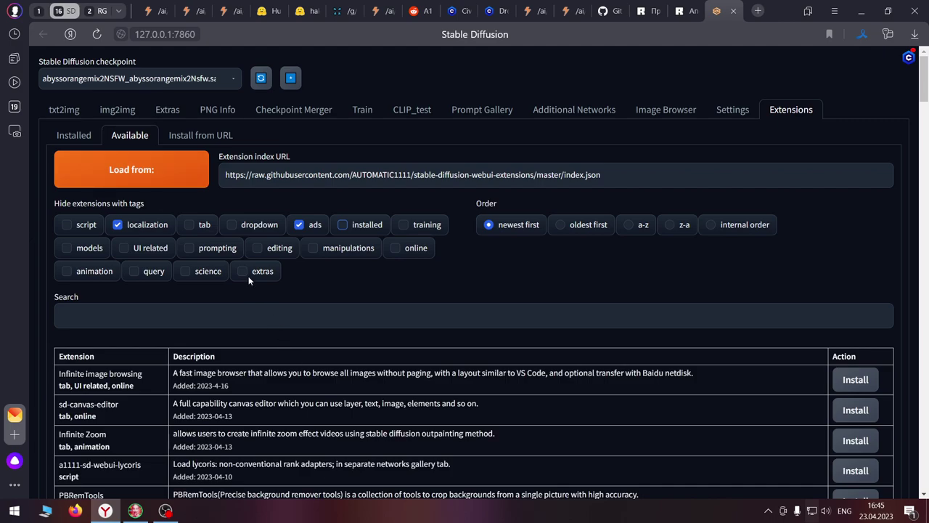
{"action": "left_click", "coordinate": [178, 174]}
Find the Ultimate SD Upscale extension in the available list by searching the page for "ultimate"
{"action": "scroll", "coordinate": [355, 306], "scroll_direction": "down", "scroll_amount": 1}
{"action": "scroll", "coordinate": [356, 306], "scroll_direction": "down", "scroll_amount": 3}
{"action": "key", "text": "ctrl+f"}
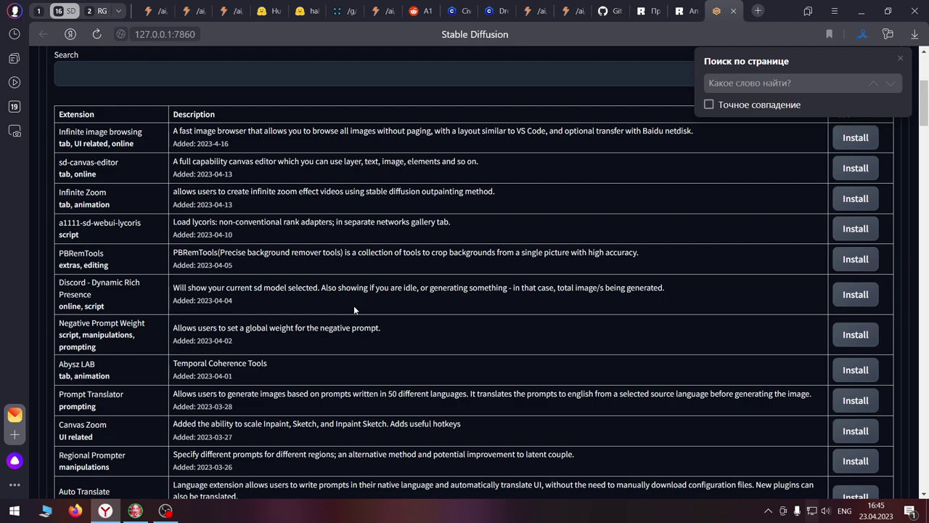
{"action": "type", "text": "ult"}
{"action": "scroll", "coordinate": [354, 305], "scroll_direction": "down", "scroll_amount": 5}
{"action": "type", "text": "imatr"}
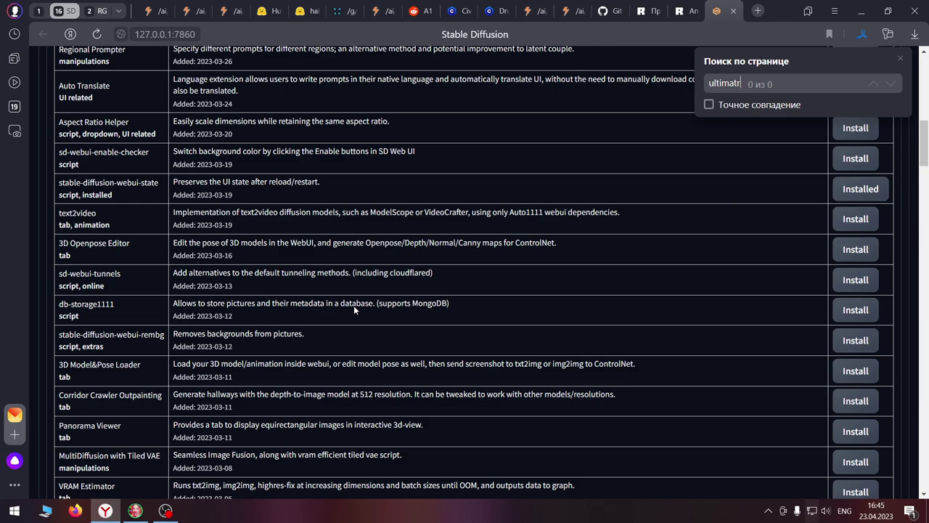
{"action": "key", "text": "BackSpace"}
{"action": "type", "text": "e"}
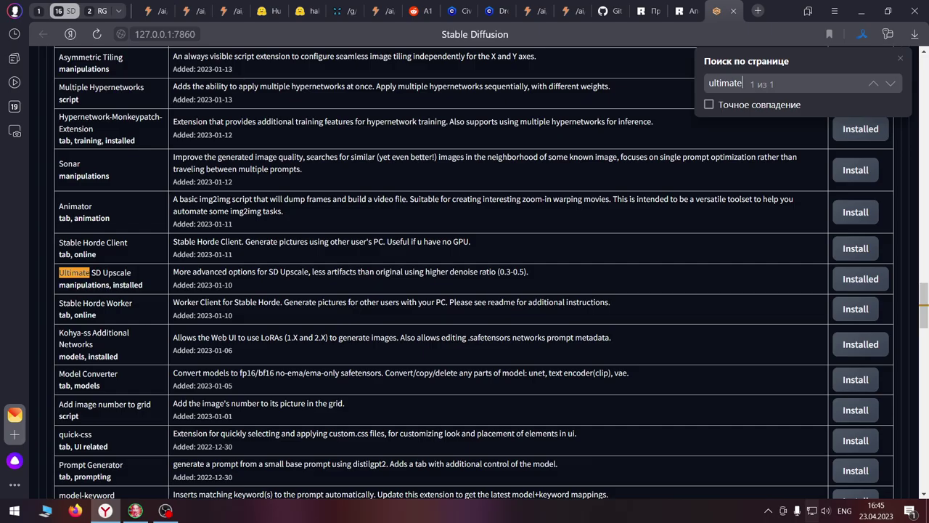
{"action": "scroll", "coordinate": [541, 288], "scroll_direction": "up", "scroll_amount": 12}
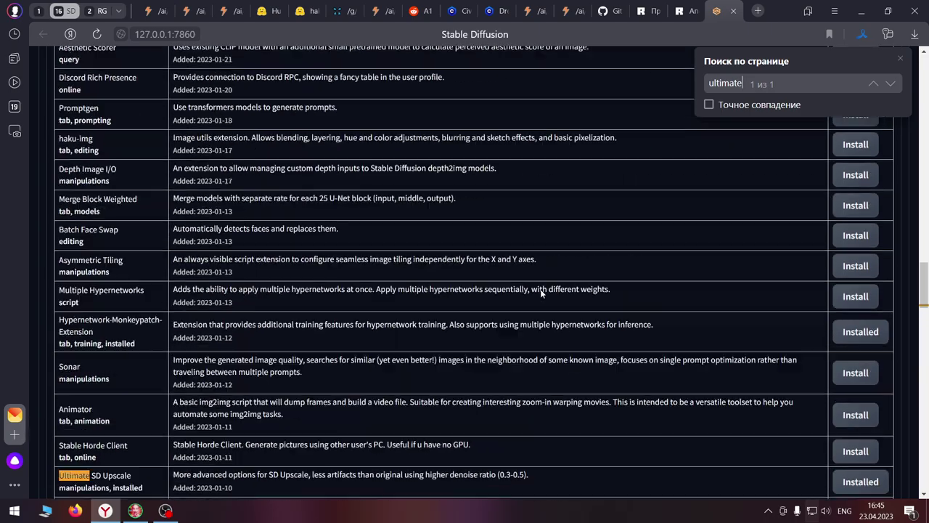
{"action": "scroll", "coordinate": [458, 284], "scroll_direction": "up", "scroll_amount": 15}
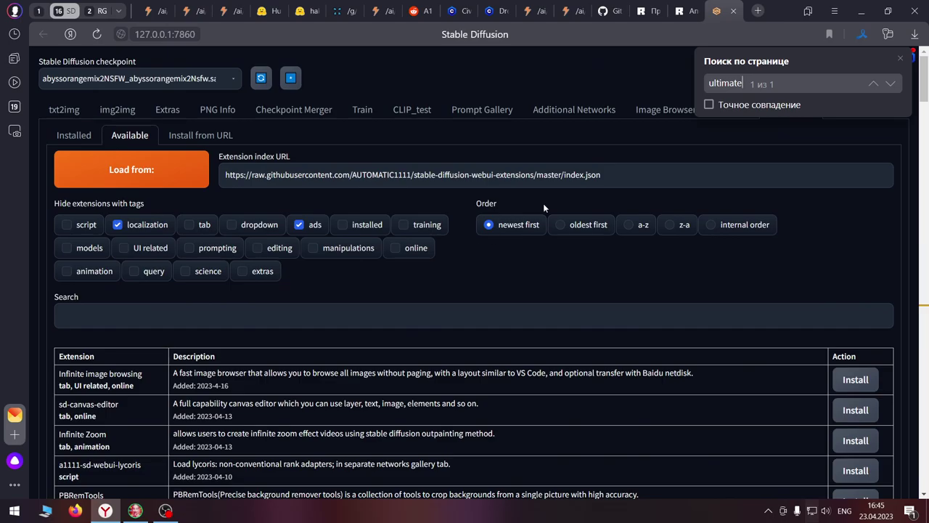
{"action": "left_click", "coordinate": [901, 58]}
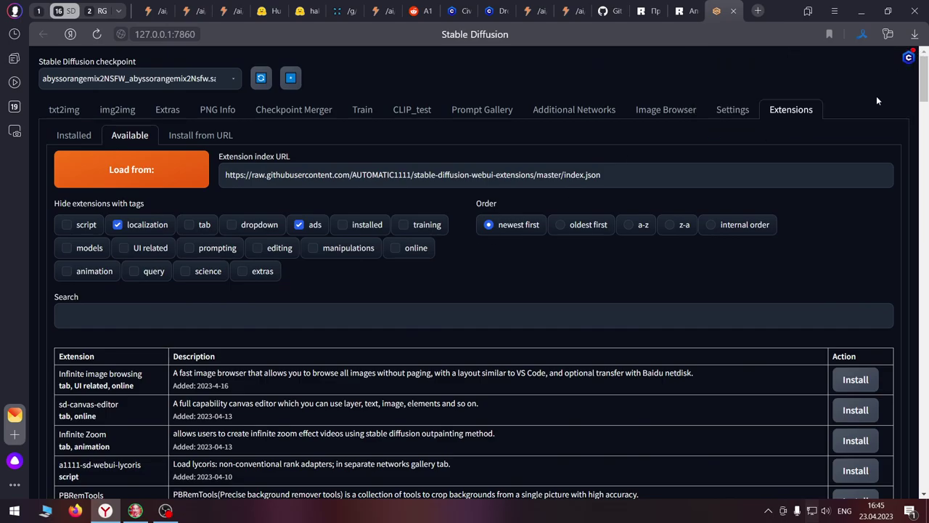
Browse the full list of available extensions down to its end and return to its beginning
{"action": "scroll", "coordinate": [621, 193], "scroll_direction": "down", "scroll_amount": 20}
{"action": "scroll", "coordinate": [522, 359], "scroll_direction": "down", "scroll_amount": 20}
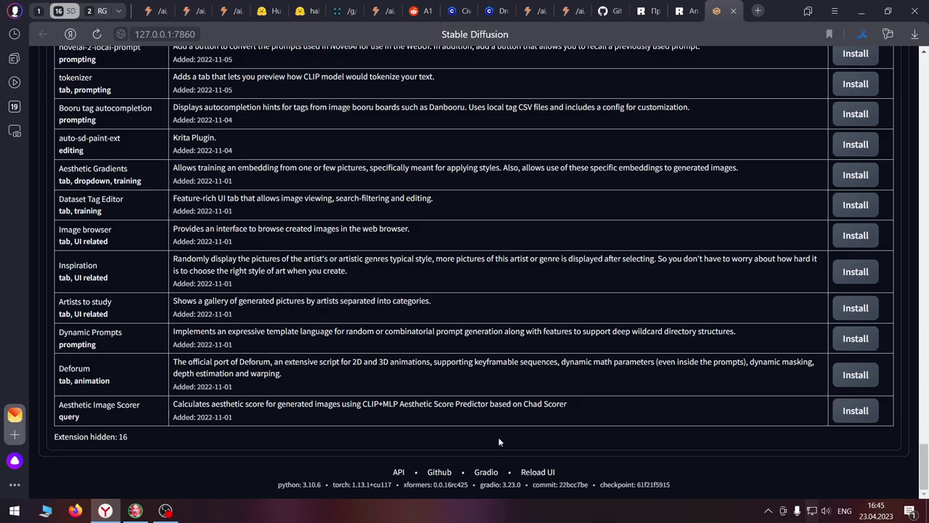
{"action": "scroll", "coordinate": [498, 437], "scroll_direction": "up", "scroll_amount": 1}
{"action": "scroll", "coordinate": [530, 410], "scroll_direction": "up", "scroll_amount": 20}
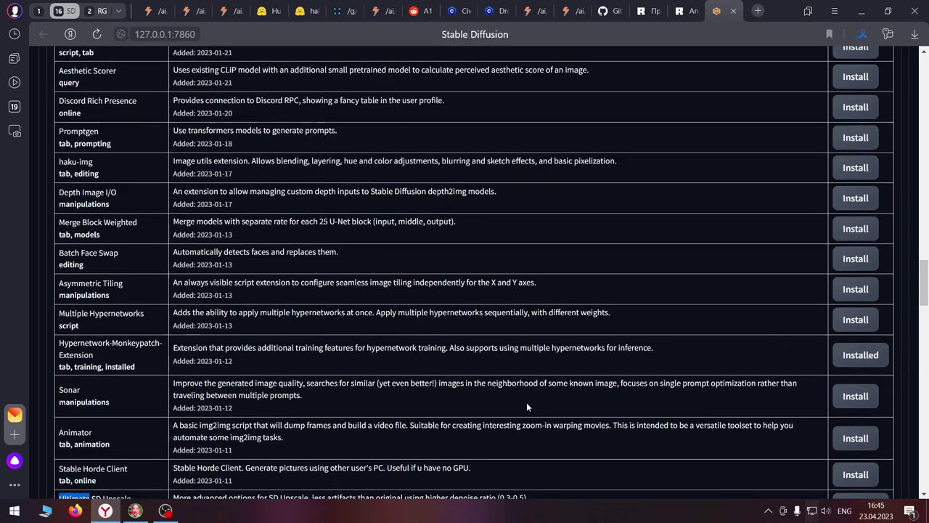
{"action": "scroll", "coordinate": [525, 405], "scroll_direction": "up", "scroll_amount": 20}
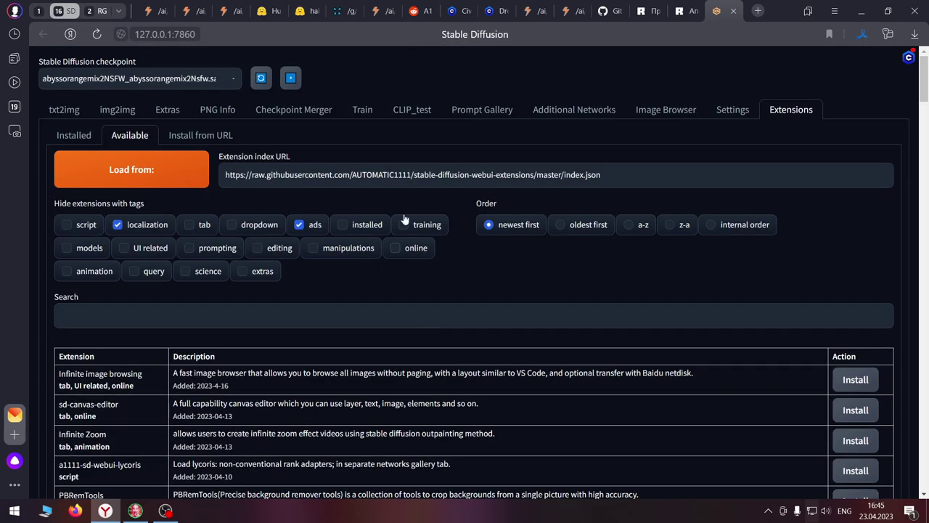
{"action": "left_click", "coordinate": [218, 111]}
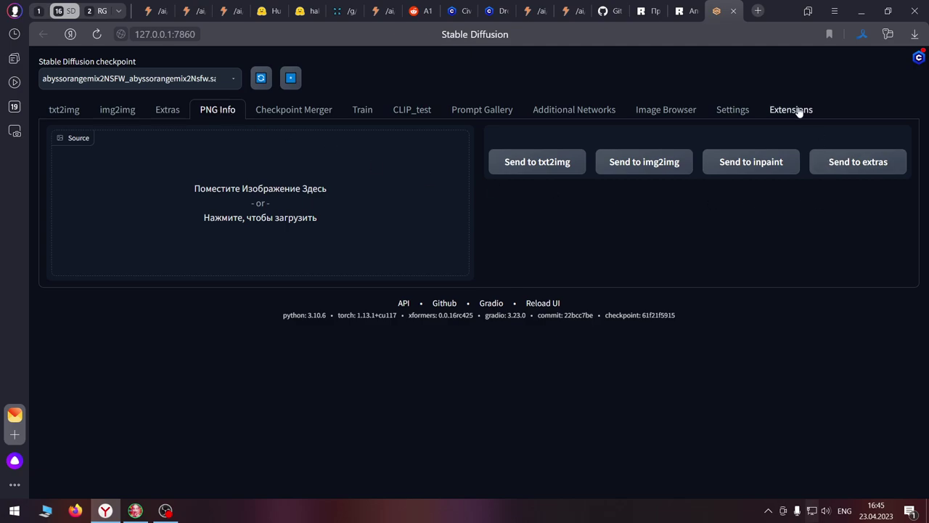
{"action": "left_click", "coordinate": [744, 114]}
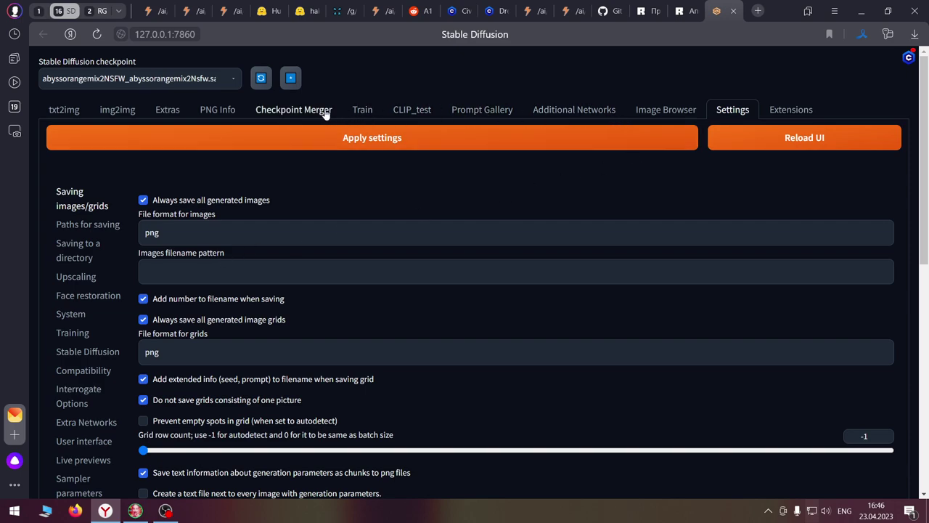
{"action": "left_click", "coordinate": [229, 107]}
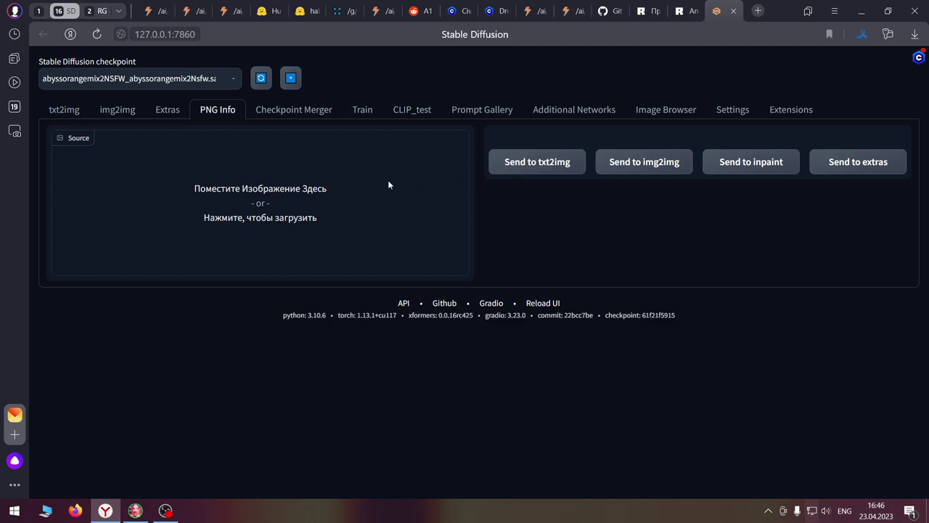
{"action": "left_click", "coordinate": [297, 225]}
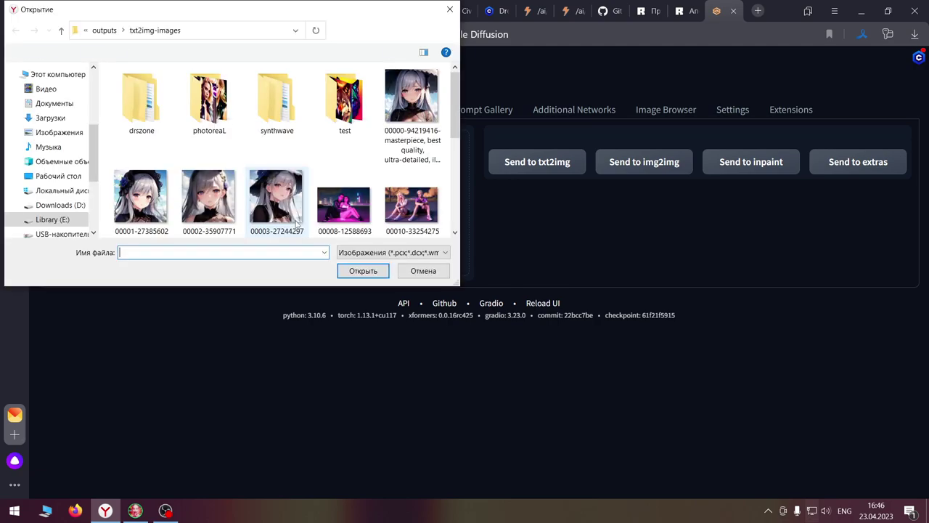
{"action": "scroll", "coordinate": [276, 165], "scroll_direction": "down", "scroll_amount": 1}
{"action": "scroll", "coordinate": [274, 164], "scroll_direction": "up", "scroll_amount": 1}
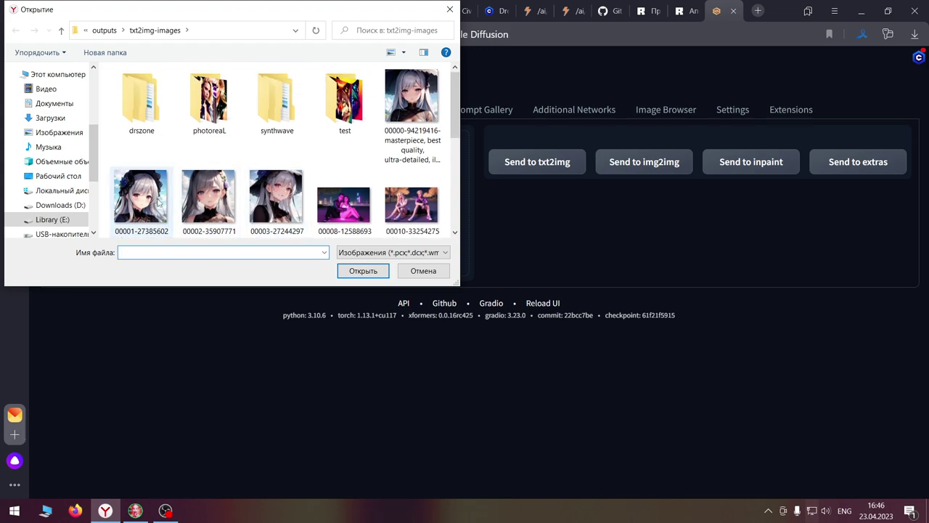
{"action": "left_click", "coordinate": [204, 208]}
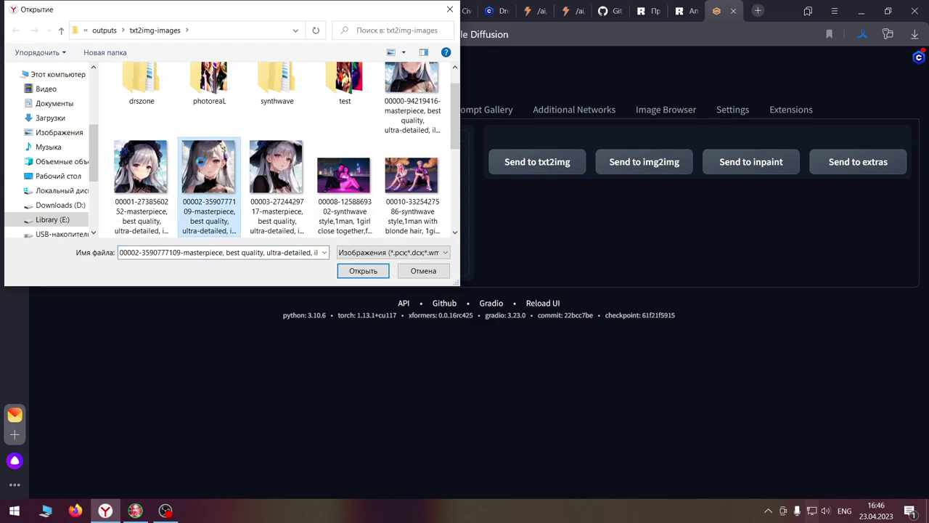
Open the selected image in the photo viewer, look through the neighbouring images 00003, 00001 and 00000, and return to the file chooser
{"action": "right_click", "coordinate": [201, 161]}
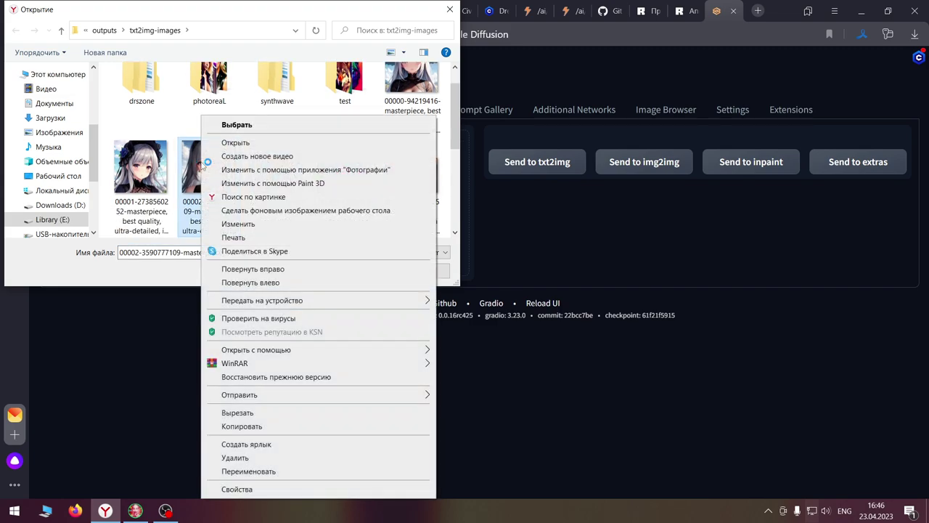
{"action": "left_click", "coordinate": [266, 144]}
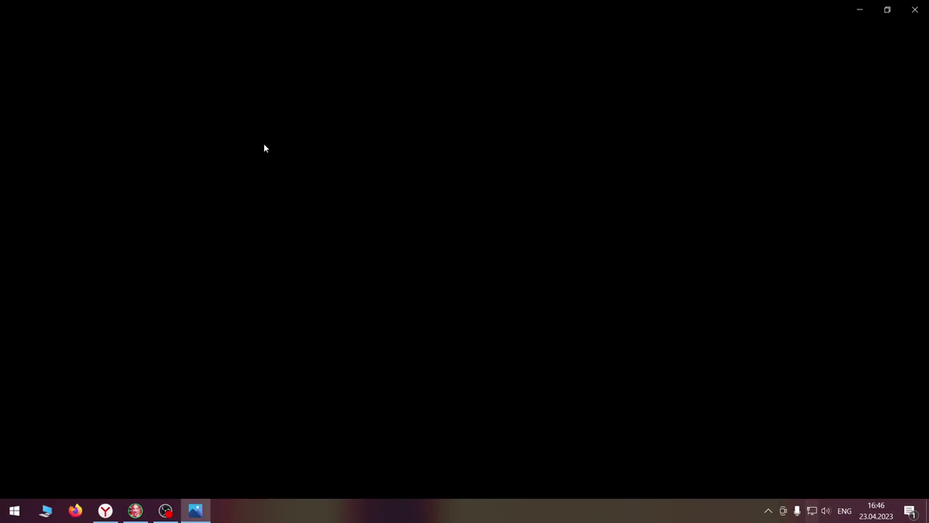
{"action": "key", "text": "Right"}
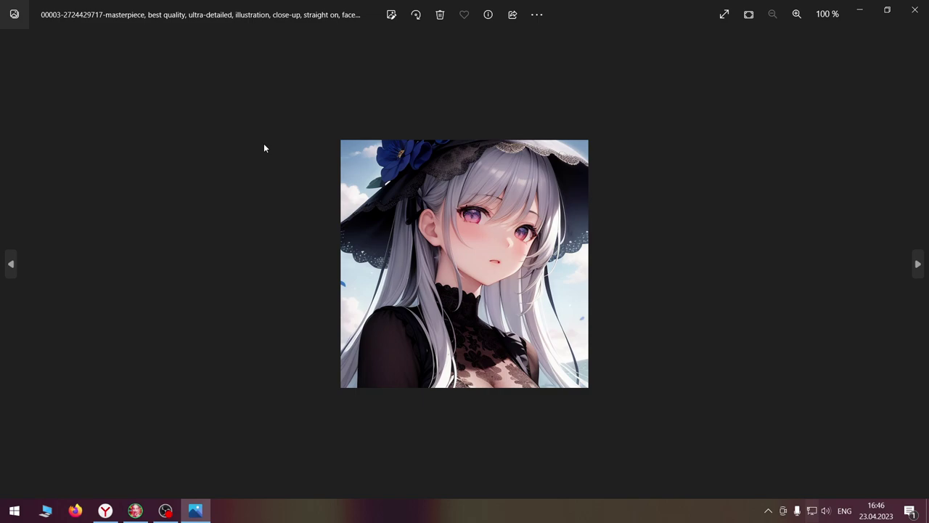
{"action": "key", "text": "Left"}
{"action": "key", "text": "Left"}
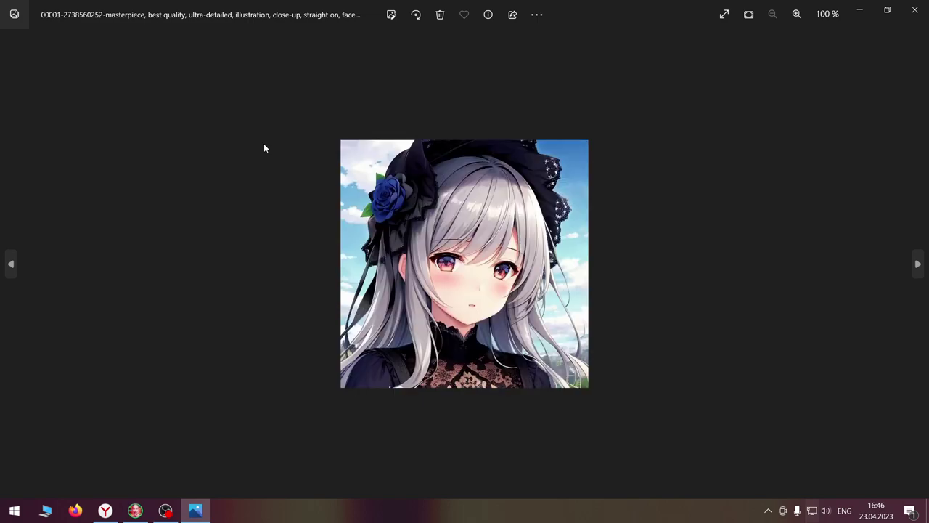
{"action": "key", "text": "Left"}
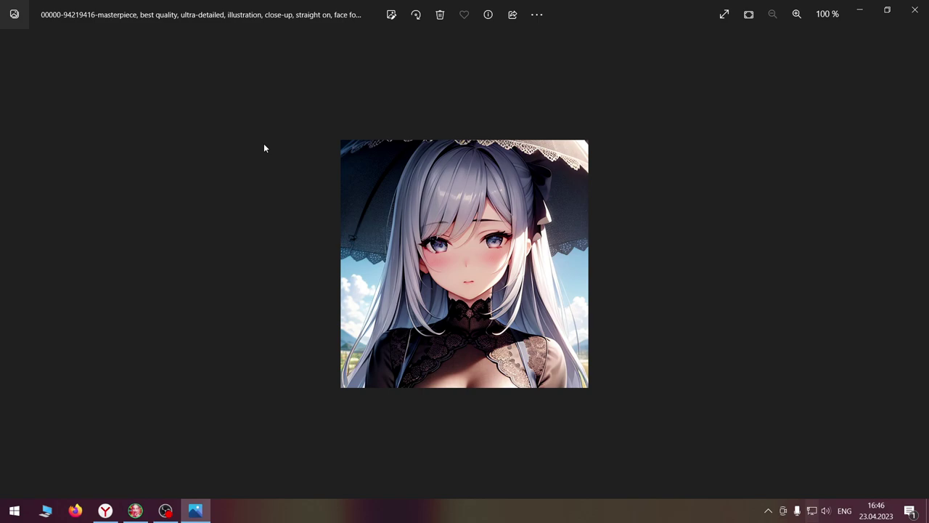
{"action": "key", "text": "alt+Tab"}
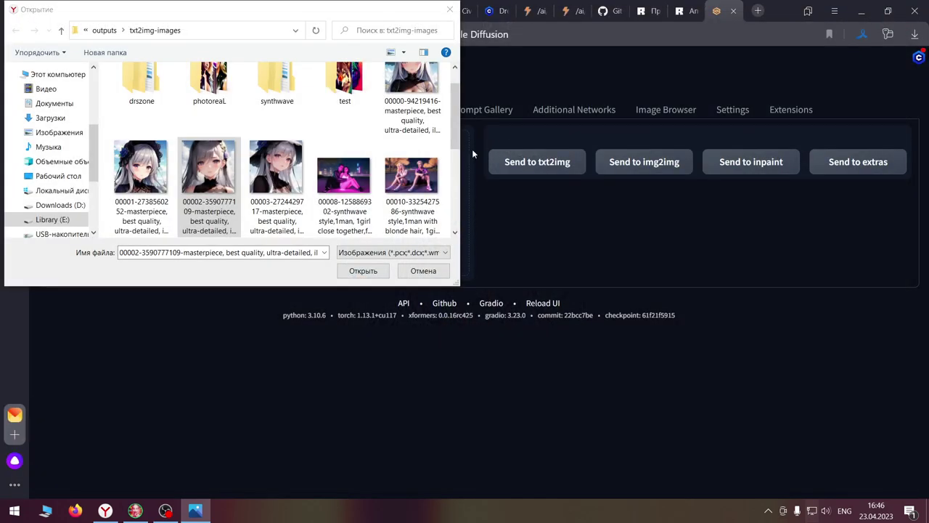
{"action": "left_click", "coordinate": [412, 78]}
{"action": "left_click", "coordinate": [360, 271]}
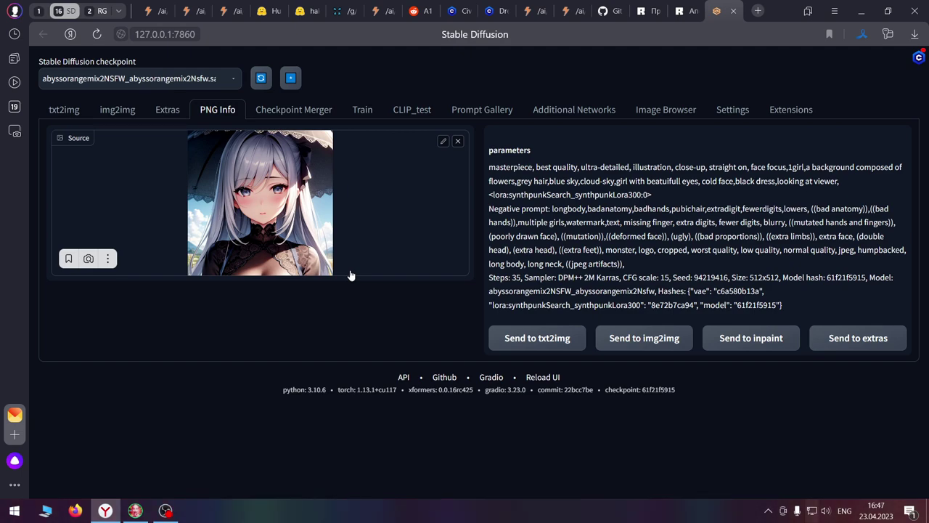
{"action": "left_click", "coordinate": [627, 340]}
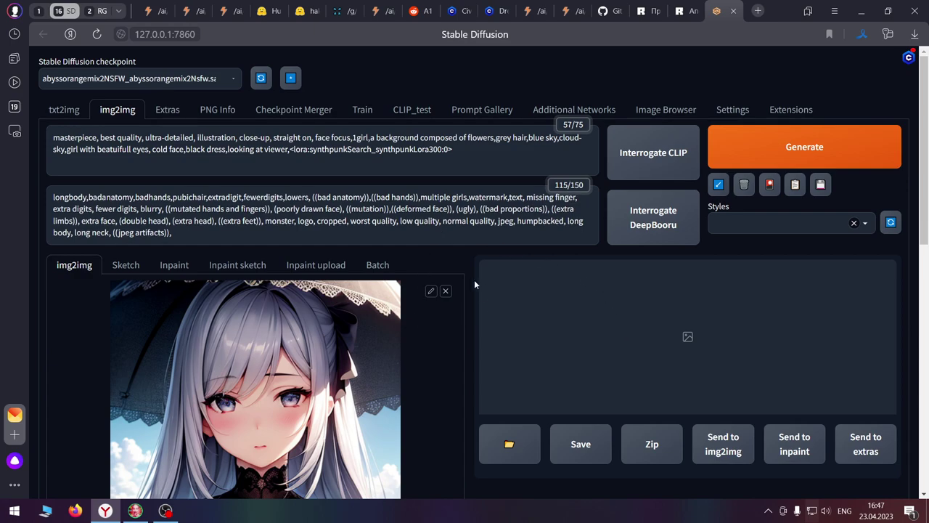
Set the img2img seed to random (-1)
{"action": "scroll", "coordinate": [474, 280], "scroll_direction": "down", "scroll_amount": 8}
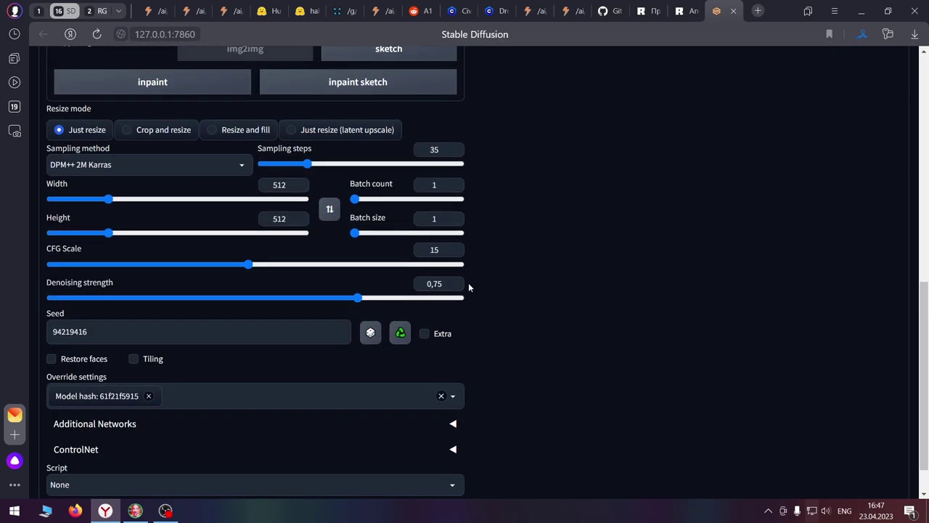
{"action": "scroll", "coordinate": [469, 287], "scroll_direction": "up", "scroll_amount": 8}
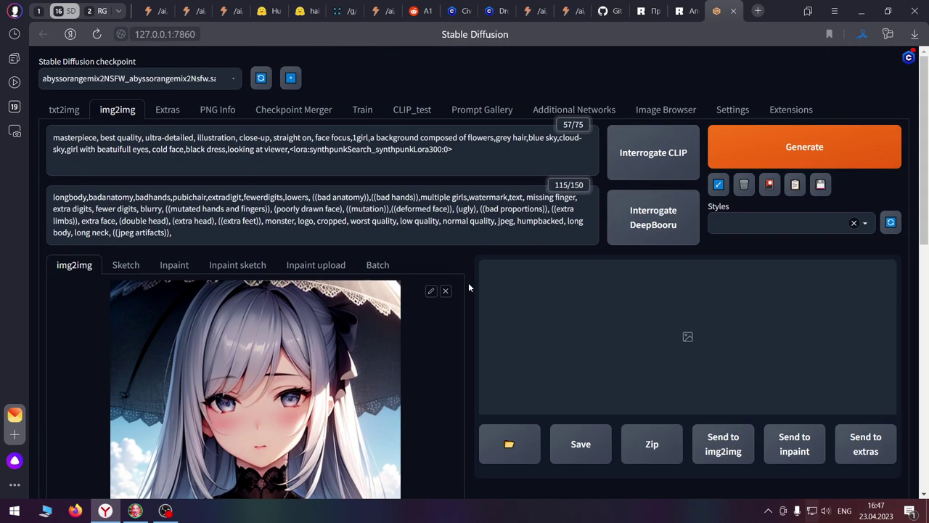
{"action": "scroll", "coordinate": [360, 92], "scroll_direction": "down", "scroll_amount": 8}
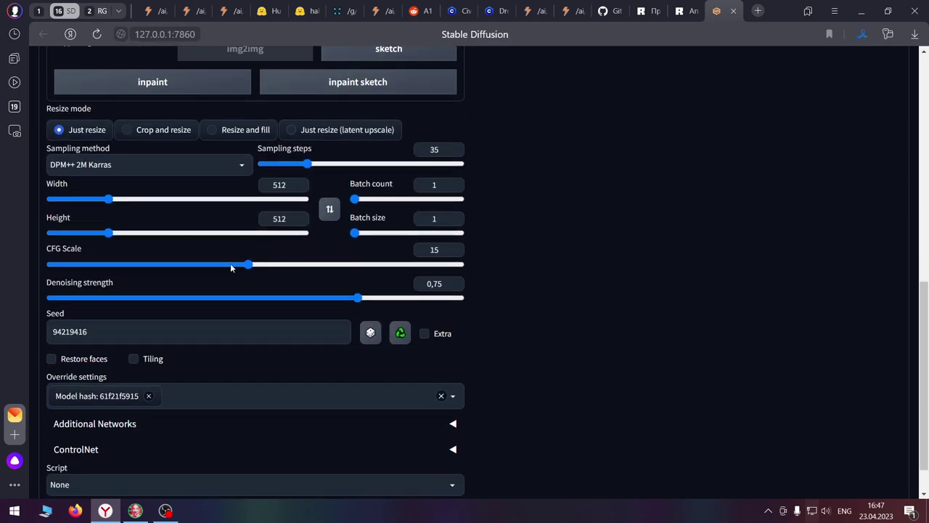
{"action": "left_click", "coordinate": [369, 339]}
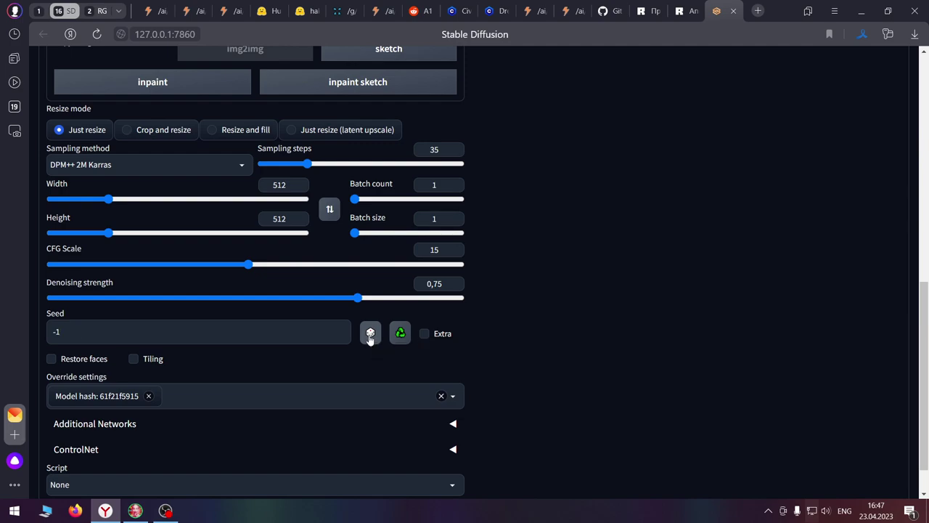
{"action": "left_click", "coordinate": [165, 511]}
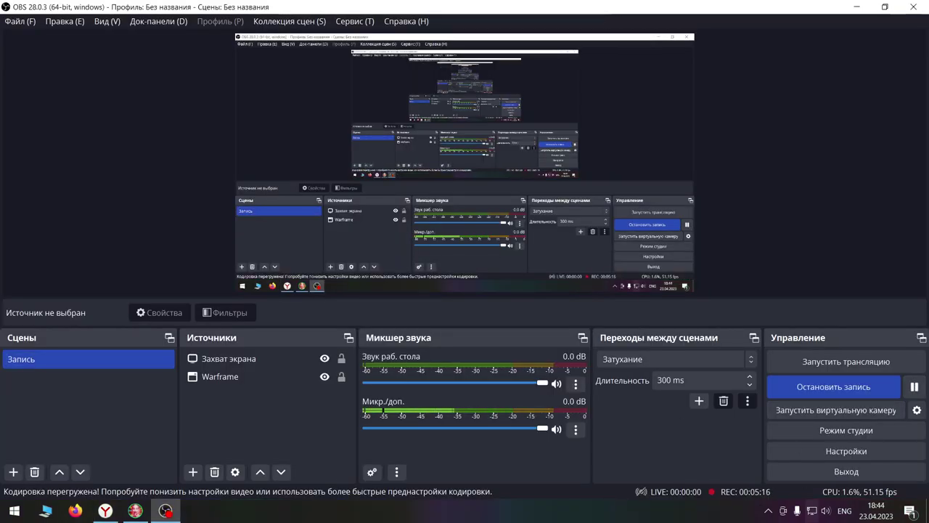
{"action": "left_click", "coordinate": [105, 511]}
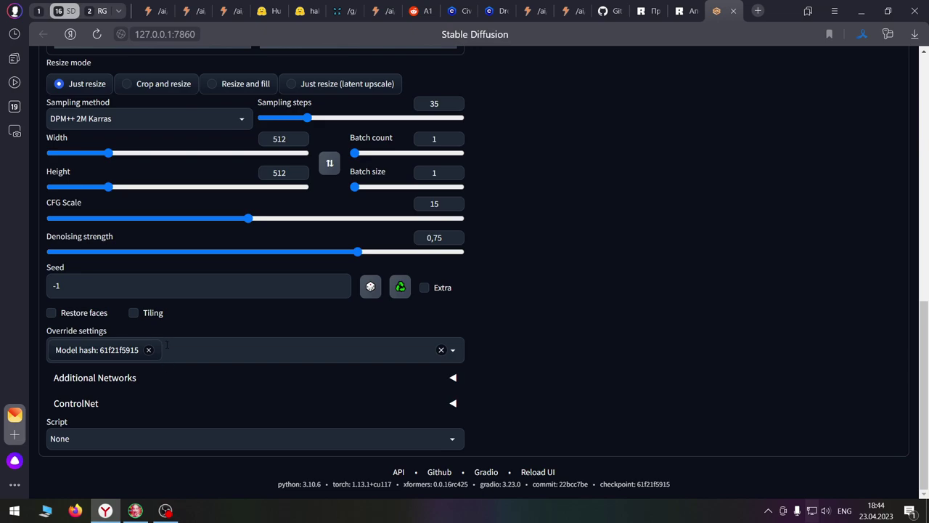
Check the transferred prompt and image in img2img, and remove the model hash entry from the override settings
{"action": "scroll", "coordinate": [229, 353], "scroll_direction": "up", "scroll_amount": 5}
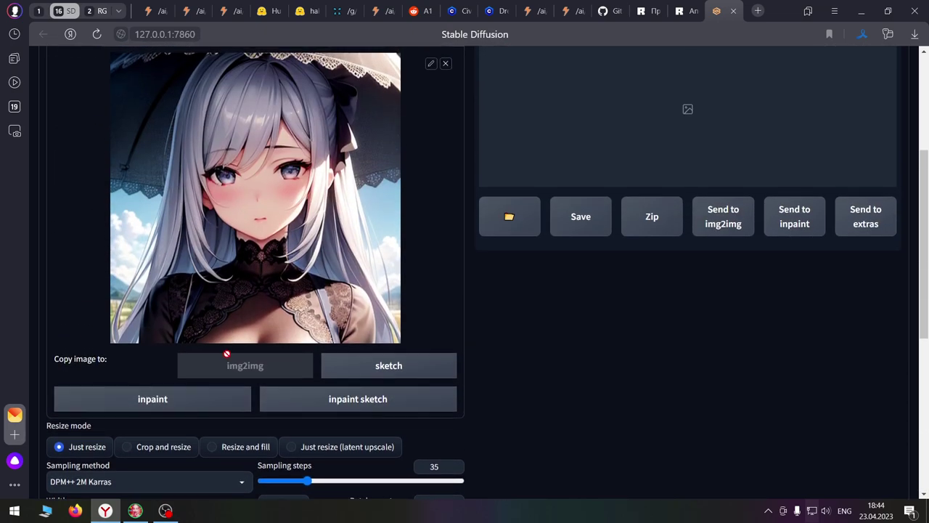
{"action": "scroll", "coordinate": [349, 237], "scroll_direction": "up", "scroll_amount": 3}
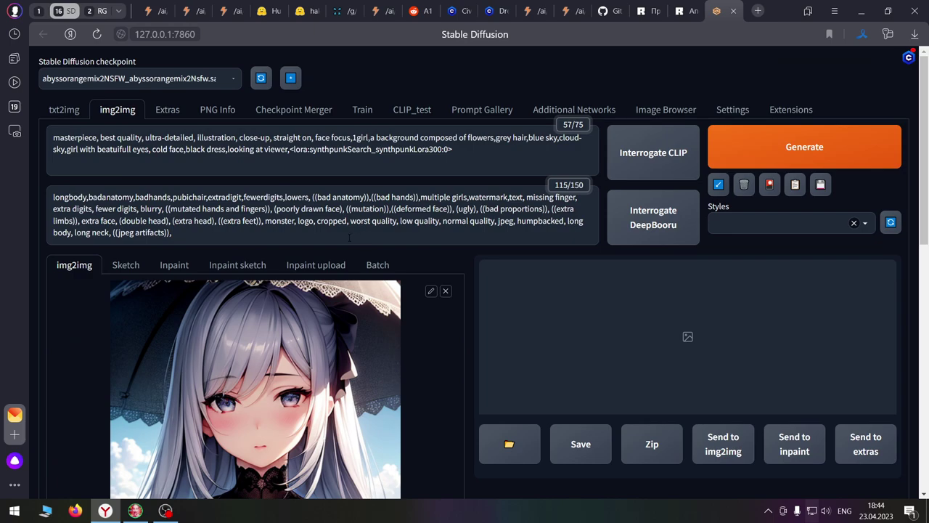
{"action": "scroll", "coordinate": [357, 368], "scroll_direction": "down", "scroll_amount": 4}
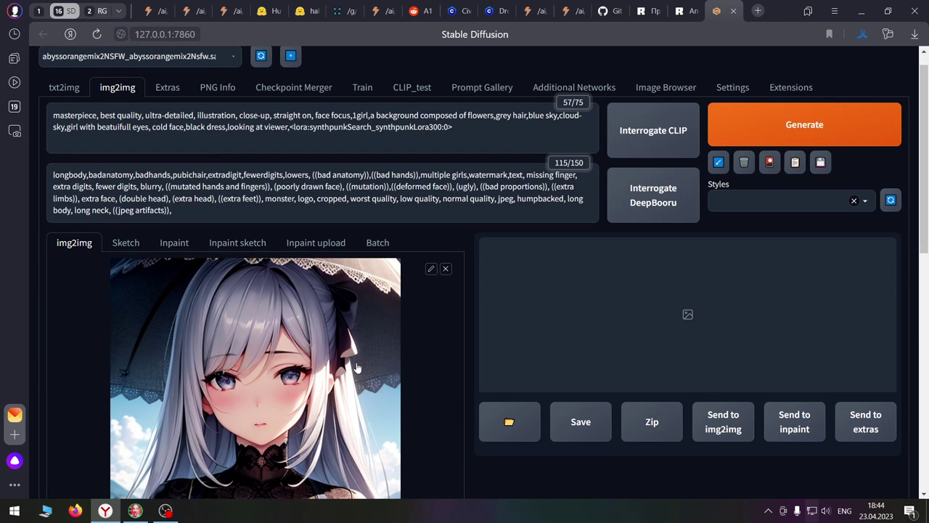
{"action": "scroll", "coordinate": [335, 391], "scroll_direction": "down", "scroll_amount": 2}
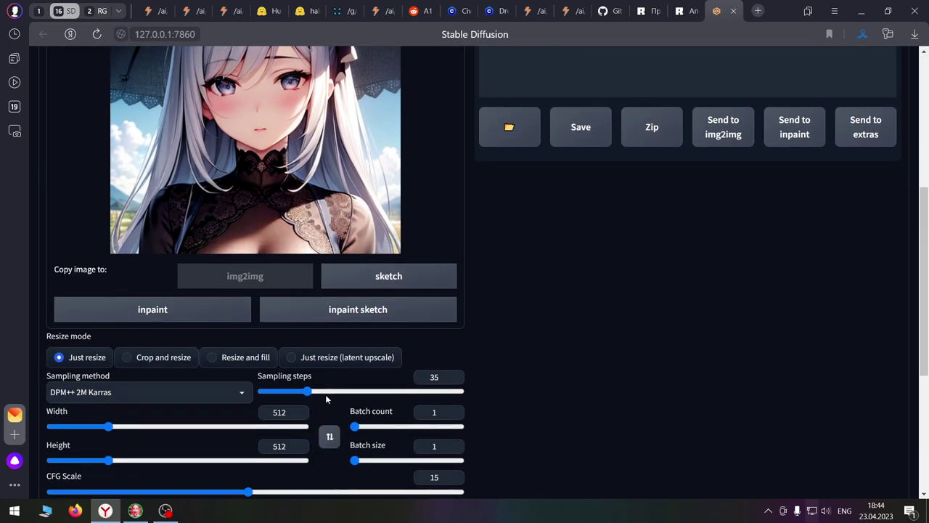
{"action": "scroll", "coordinate": [134, 407], "scroll_direction": "down", "scroll_amount": 2}
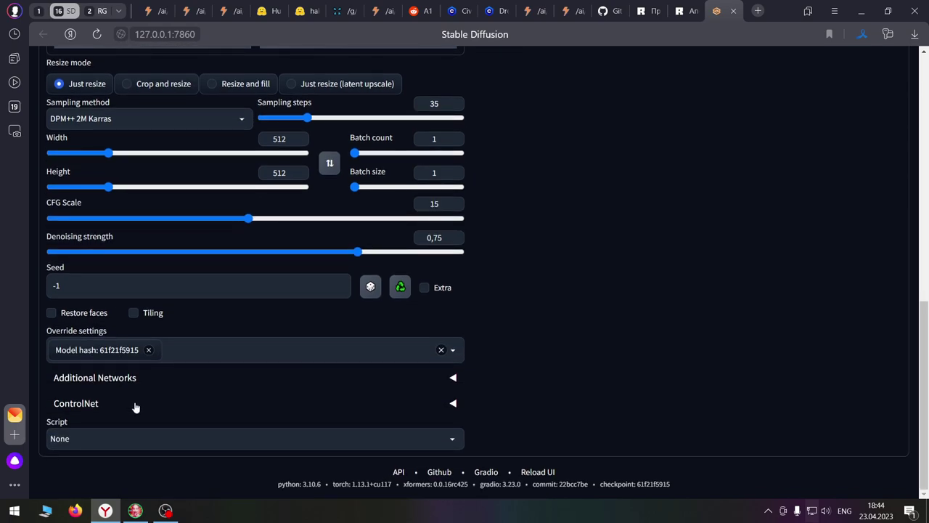
{"action": "left_click", "coordinate": [148, 350]}
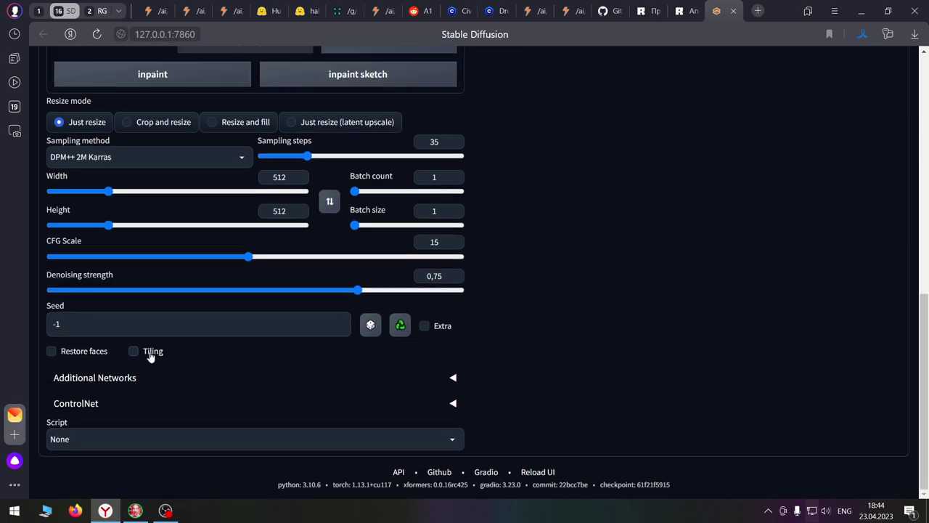
Look again at the source image and its generation parameters in PNG Info, and return to img2img
{"action": "scroll", "coordinate": [357, 412], "scroll_direction": "up", "scroll_amount": 10}
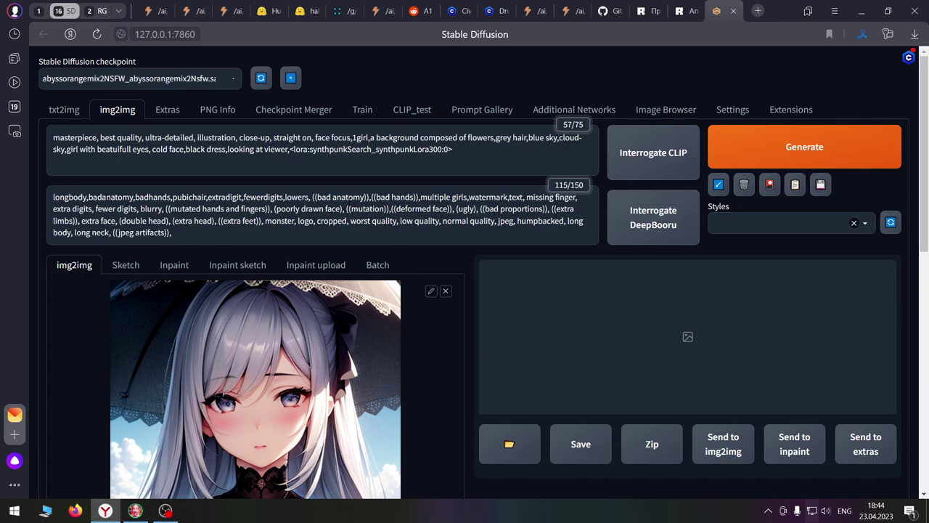
{"action": "left_click", "coordinate": [205, 114]}
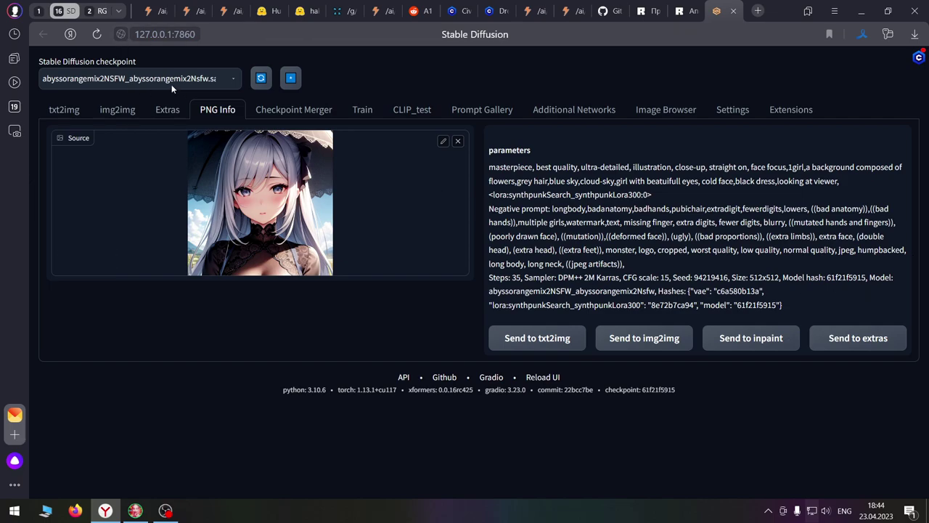
{"action": "left_click", "coordinate": [107, 112]}
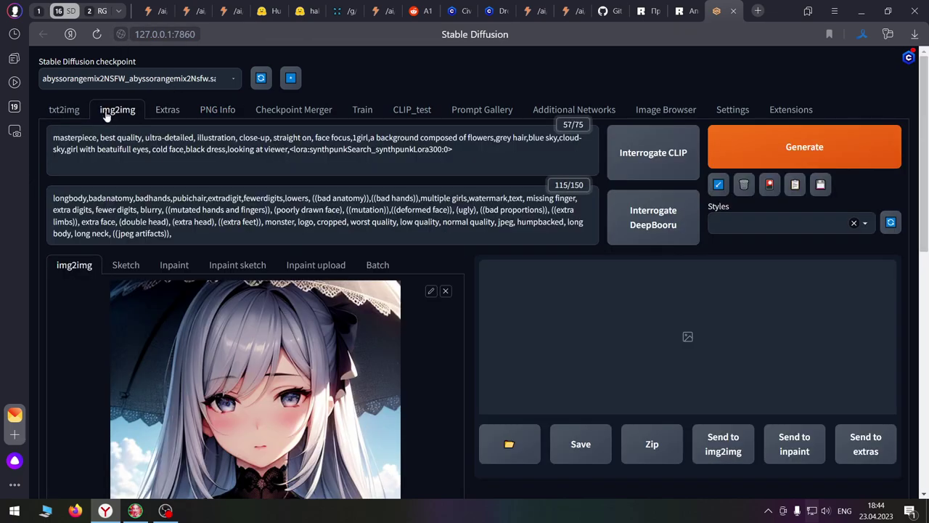
Choose the SD upscale script for img2img and select 4x_Valar_v1 as its upscaler
{"action": "scroll", "coordinate": [295, 377], "scroll_direction": "down", "scroll_amount": 10}
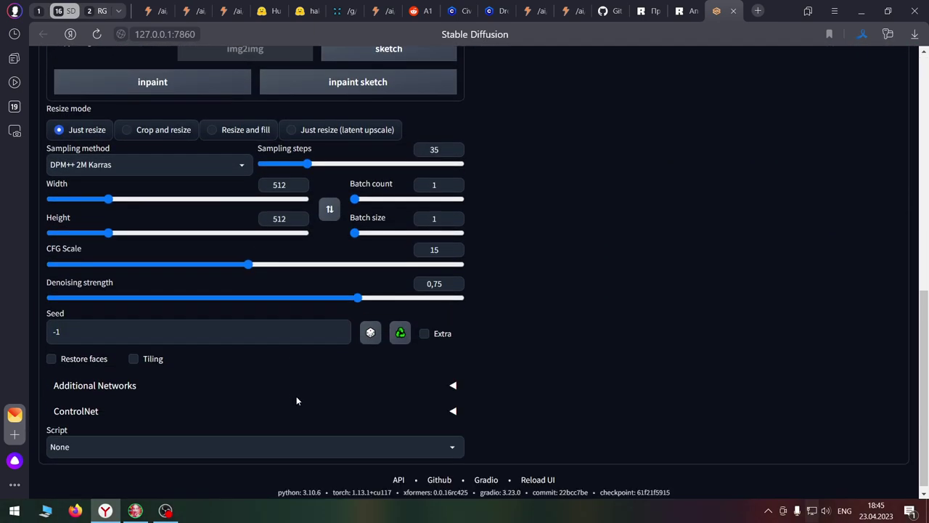
{"action": "scroll", "coordinate": [296, 397], "scroll_direction": "down", "scroll_amount": 1}
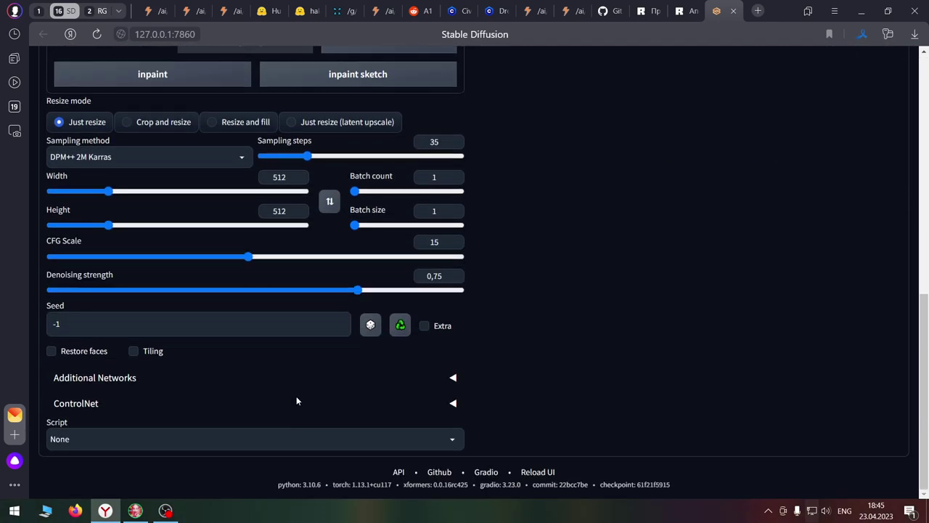
{"action": "left_click", "coordinate": [94, 438]}
{"action": "left_click", "coordinate": [80, 383]}
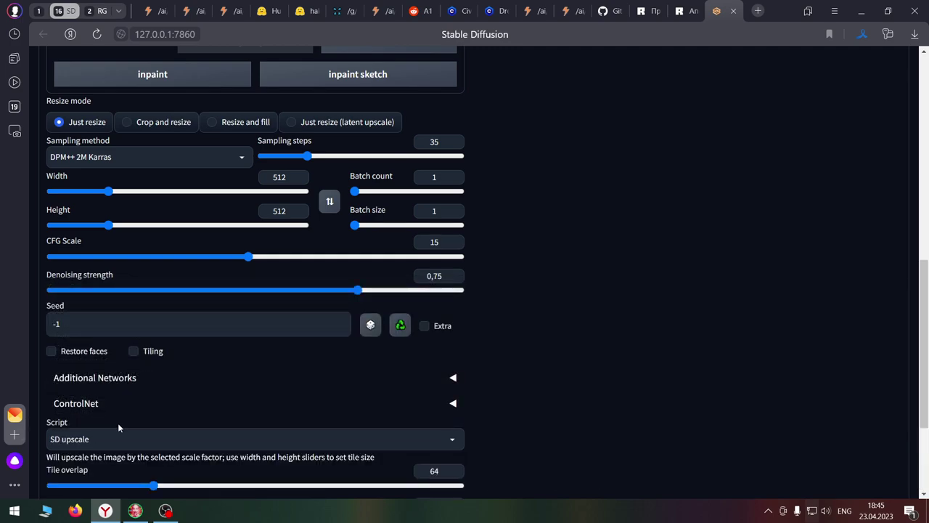
{"action": "scroll", "coordinate": [143, 417], "scroll_direction": "down", "scroll_amount": 3}
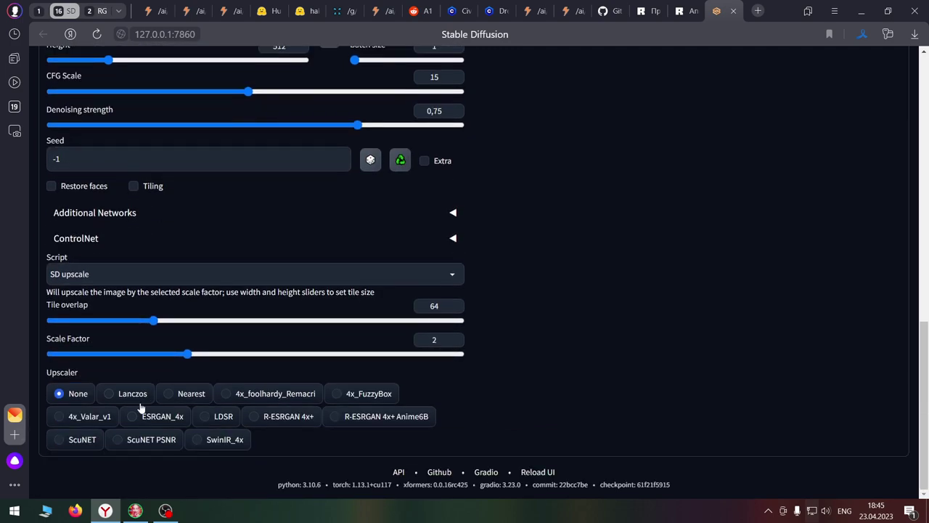
{"action": "left_click", "coordinate": [104, 422]}
Review the width, height, sampling and denoising settings together with the SD upscale tile overlap, scale factor and upscaler options
{"action": "scroll", "coordinate": [108, 418], "scroll_direction": "up", "scroll_amount": 3}
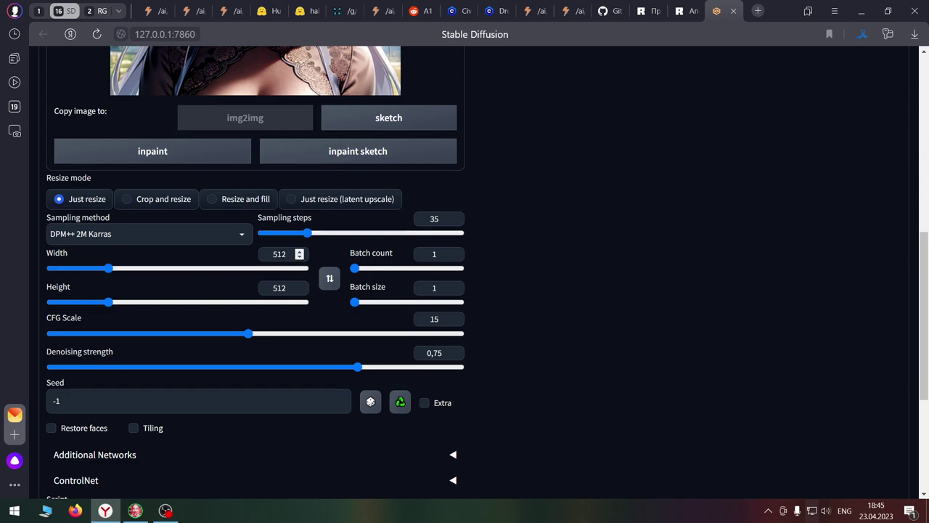
{"action": "scroll", "coordinate": [154, 369], "scroll_direction": "down", "scroll_amount": 3}
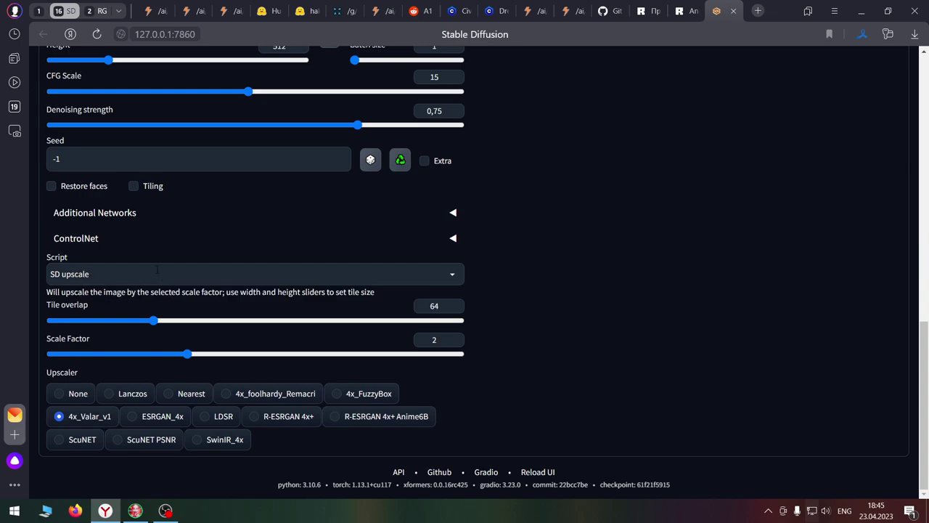
{"action": "scroll", "coordinate": [156, 270], "scroll_direction": "up", "scroll_amount": 5}
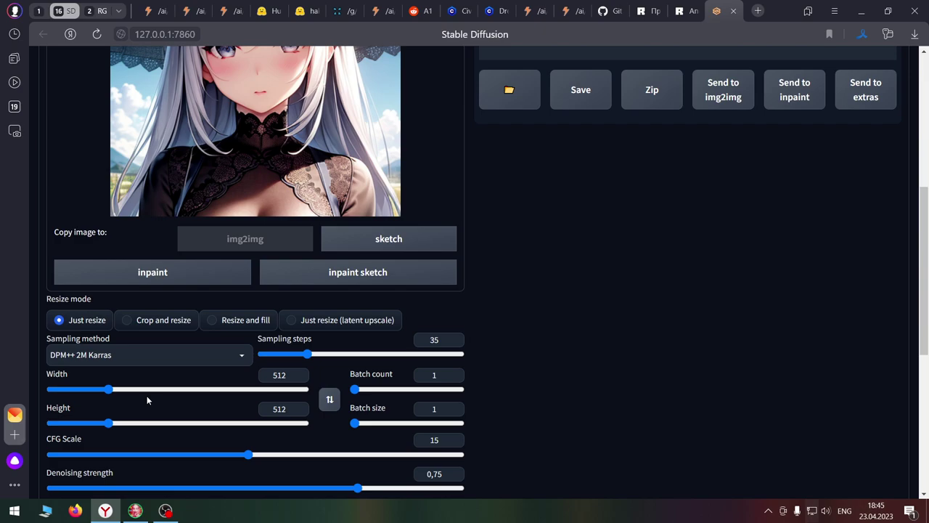
{"action": "scroll", "coordinate": [147, 400], "scroll_direction": "down", "scroll_amount": 5}
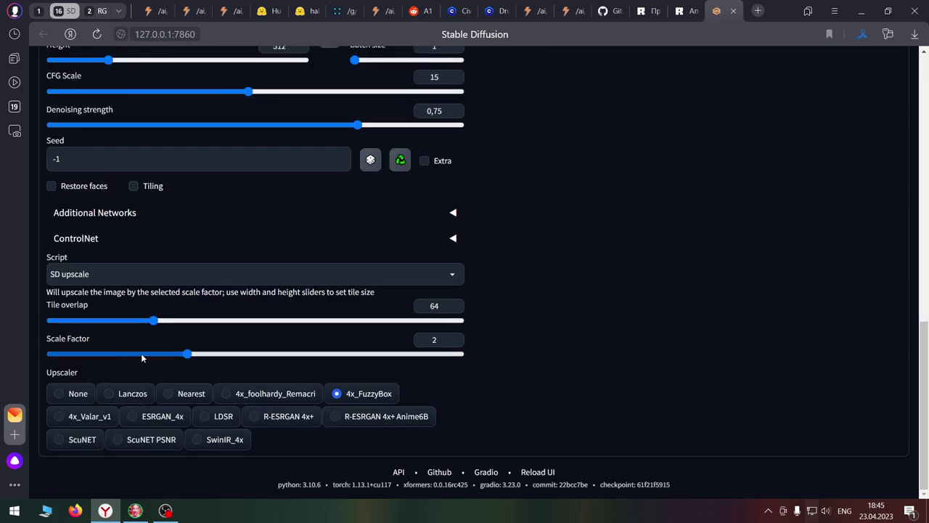
{"action": "scroll", "coordinate": [137, 356], "scroll_direction": "up", "scroll_amount": 6}
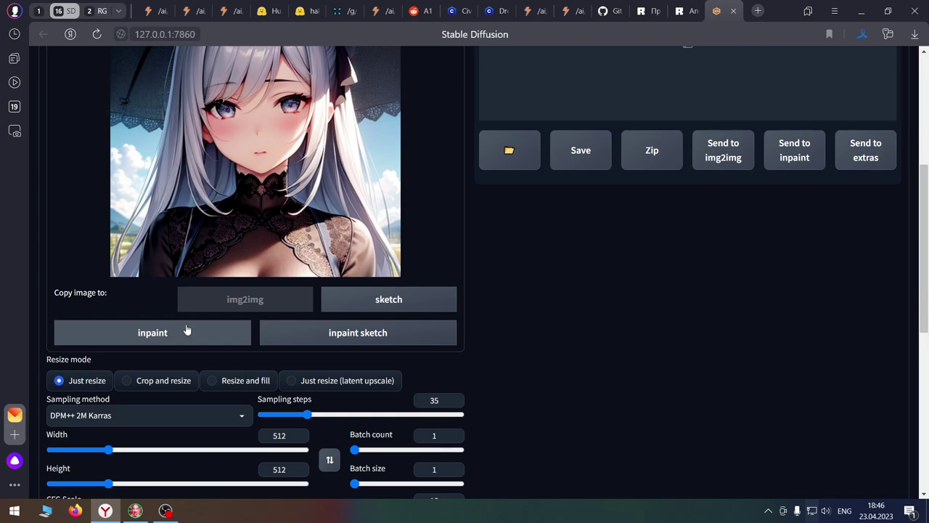
{"action": "scroll", "coordinate": [186, 331], "scroll_direction": "down", "scroll_amount": 3}
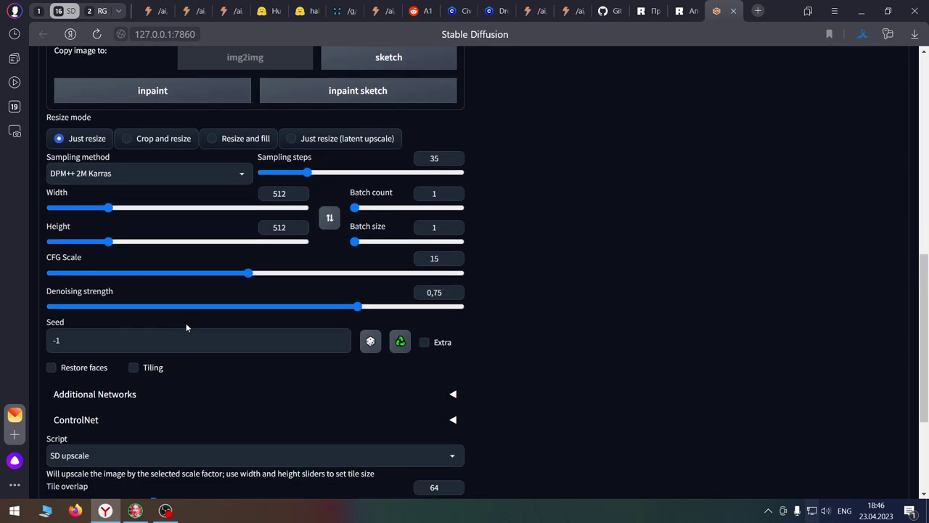
{"action": "scroll", "coordinate": [186, 328], "scroll_direction": "down", "scroll_amount": 3}
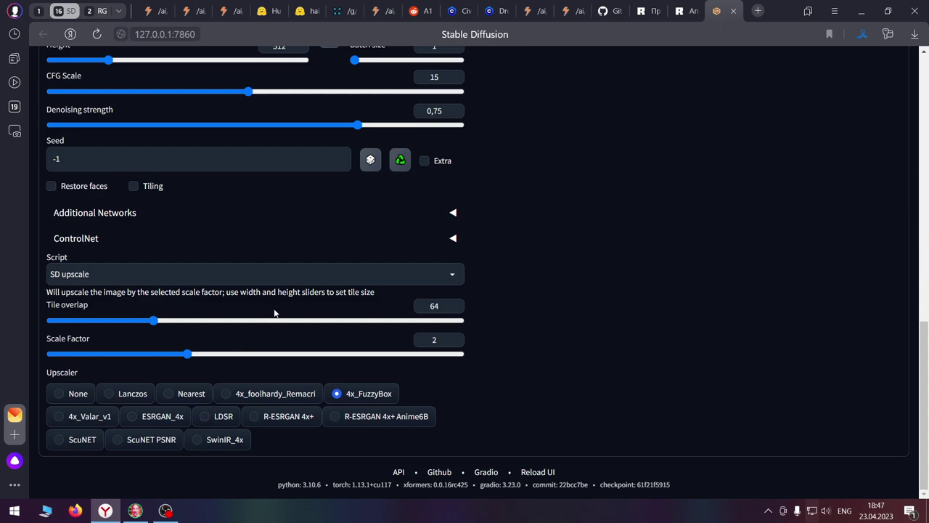
Increase both the img2img width and height to 576
{"action": "scroll", "coordinate": [211, 414], "scroll_direction": "up", "scroll_amount": 1}
{"action": "scroll", "coordinate": [276, 279], "scroll_direction": "up", "scroll_amount": 3}
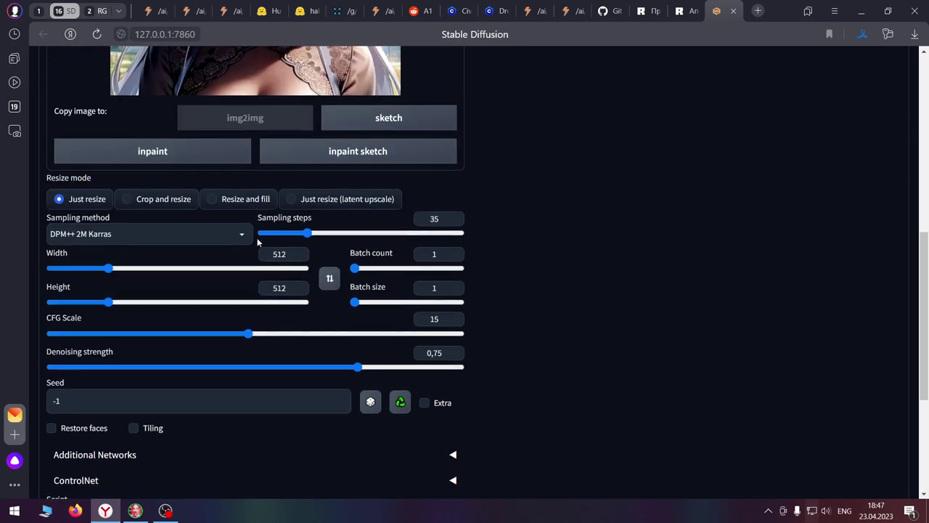
{"action": "left_click", "coordinate": [300, 253]}
{"action": "left_click", "coordinate": [299, 254]}
{"action": "left_click", "coordinate": [299, 253]}
{"action": "left_click", "coordinate": [300, 253]}
{"action": "left_click", "coordinate": [299, 253]}
{"action": "left_click", "coordinate": [299, 254]}
{"action": "left_click", "coordinate": [299, 254]}
{"action": "left_click", "coordinate": [299, 254]}
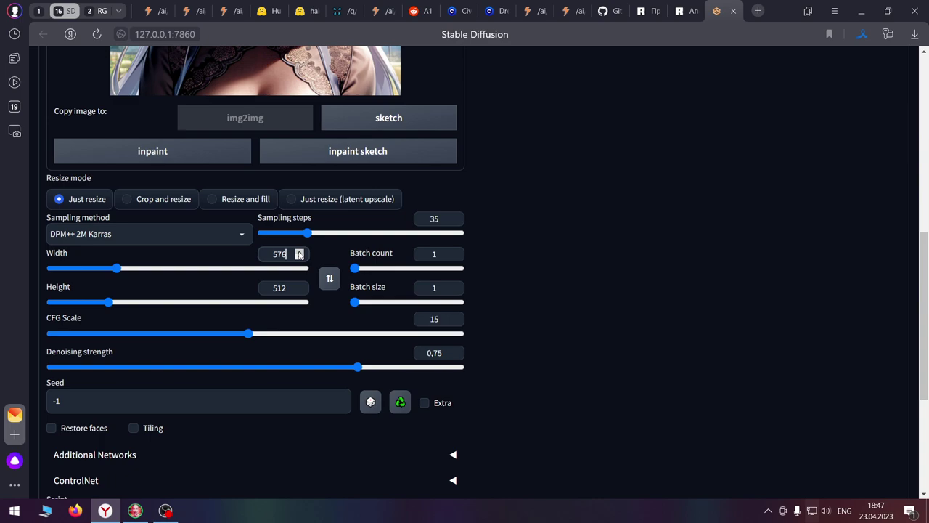
{"action": "left_click", "coordinate": [299, 288]}
{"action": "left_click", "coordinate": [300, 288]}
{"action": "left_click", "coordinate": [300, 287]}
{"action": "left_click", "coordinate": [299, 288]}
{"action": "left_click", "coordinate": [299, 287]}
{"action": "left_click", "coordinate": [300, 288]}
{"action": "left_click", "coordinate": [299, 287]}
{"action": "left_click", "coordinate": [299, 288]}
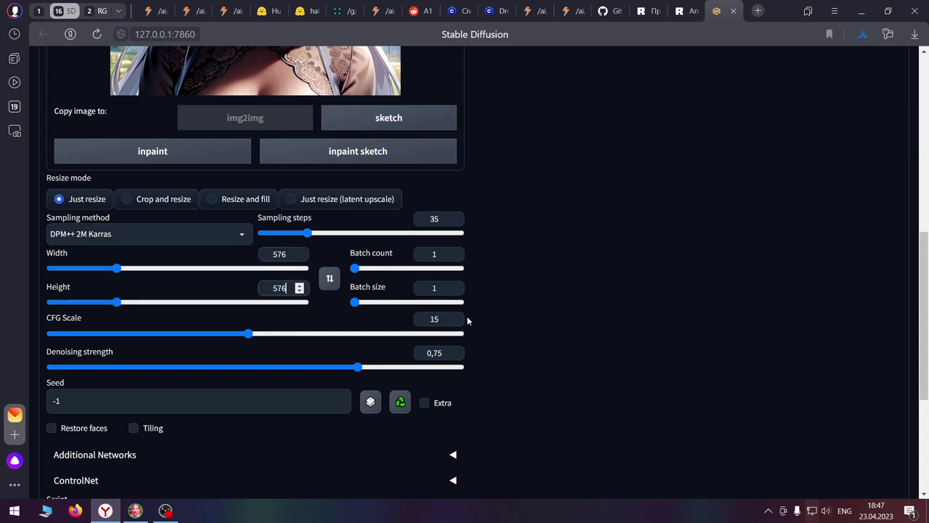
Set the img2img height and width back to 512
{"action": "left_click", "coordinate": [299, 291]}
{"action": "left_click", "coordinate": [299, 291]}
{"action": "left_click", "coordinate": [299, 291]}
{"action": "left_click", "coordinate": [299, 291]}
{"action": "left_click", "coordinate": [299, 291]}
{"action": "left_click", "coordinate": [299, 291]}
{"action": "left_click", "coordinate": [300, 291]}
{"action": "left_click", "coordinate": [299, 291]}
{"action": "left_click", "coordinate": [299, 257]}
{"action": "double_click", "coordinate": [300, 257]}
{"action": "double_click", "coordinate": [299, 257]}
{"action": "left_click", "coordinate": [299, 257]}
{"action": "double_click", "coordinate": [299, 257]}
{"action": "left_click", "coordinate": [299, 257]}
{"action": "left_click", "coordinate": [299, 252]}
Try the Lanczos, Nearest and 4x_foolhardy_Remacri upscalers in SD upscale, and settle on 4x_Valar_v1
{"action": "scroll", "coordinate": [327, 327], "scroll_direction": "down", "scroll_amount": 3}
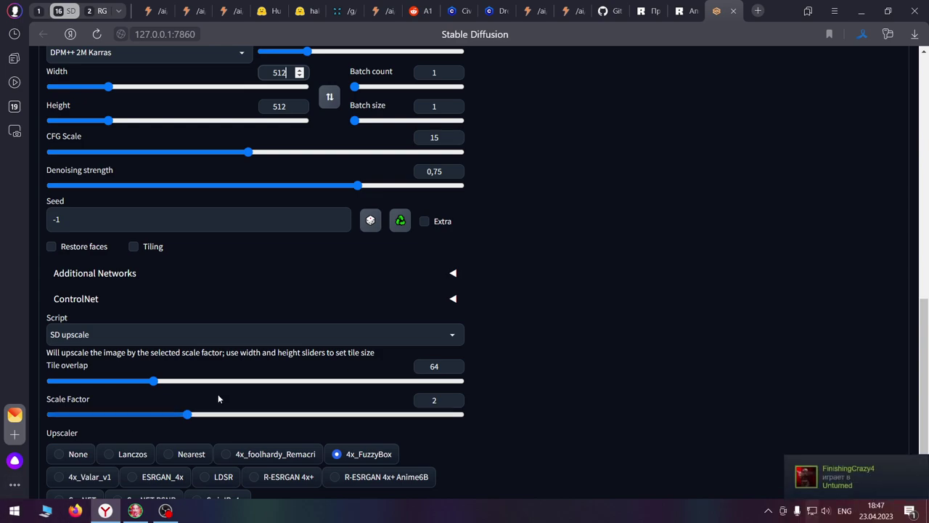
{"action": "scroll", "coordinate": [435, 391], "scroll_direction": "down", "scroll_amount": 1}
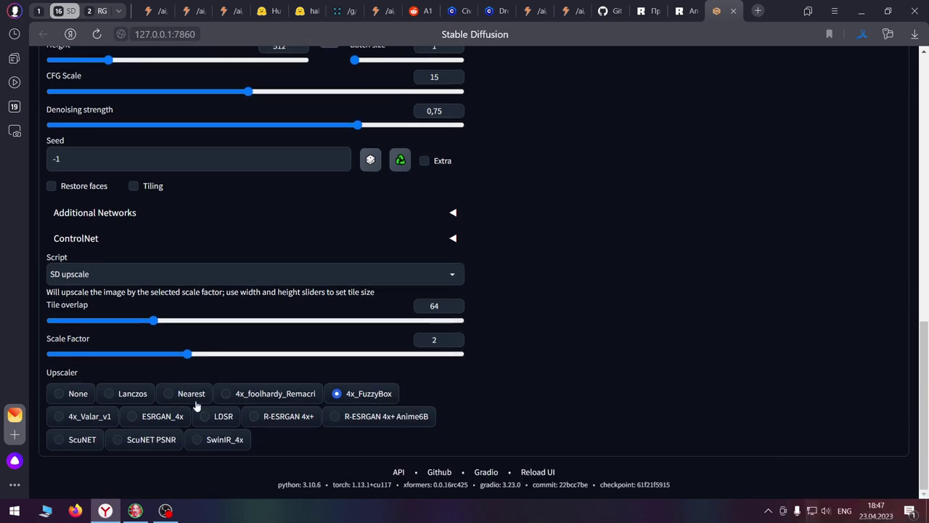
{"action": "left_click", "coordinate": [136, 398]}
{"action": "left_click", "coordinate": [196, 399]}
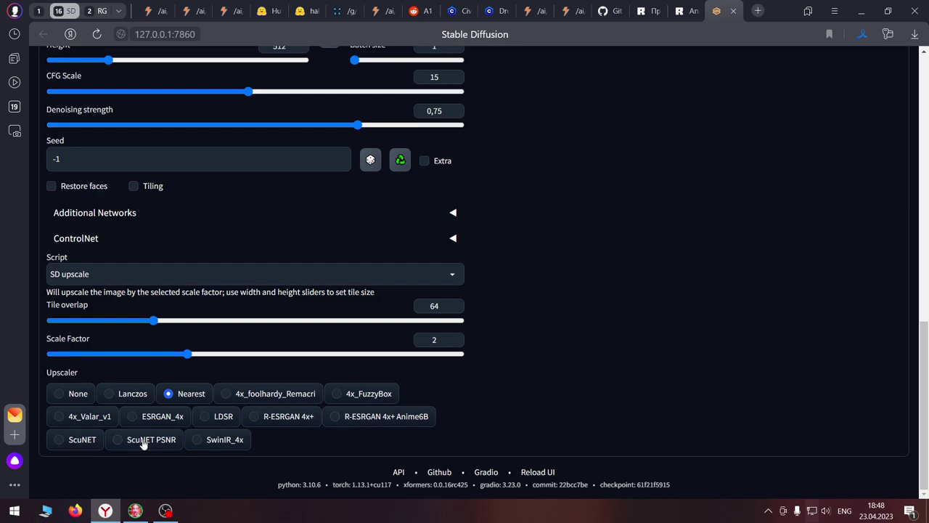
{"action": "left_click", "coordinate": [271, 394]}
{"action": "left_click", "coordinate": [103, 416]}
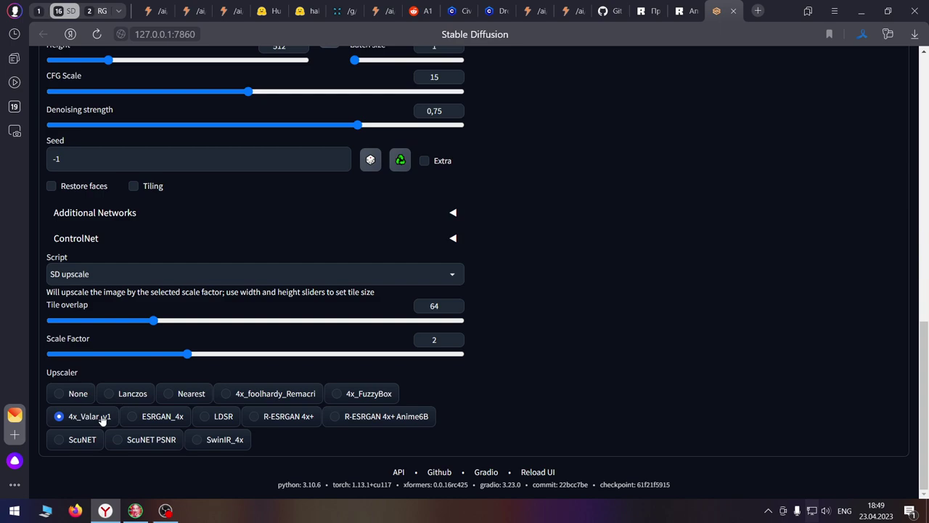
Try the ESRGAN_4x, R-ESRGAN 4x+ and R-ESRGAN 4x+ Anime6B upscalers in SD upscale, and settle on R-ESRGAN 4x+
{"action": "left_click", "coordinate": [169, 420]}
{"action": "left_click", "coordinate": [294, 421]}
{"action": "left_click", "coordinate": [350, 416]}
{"action": "left_click", "coordinate": [309, 419]}
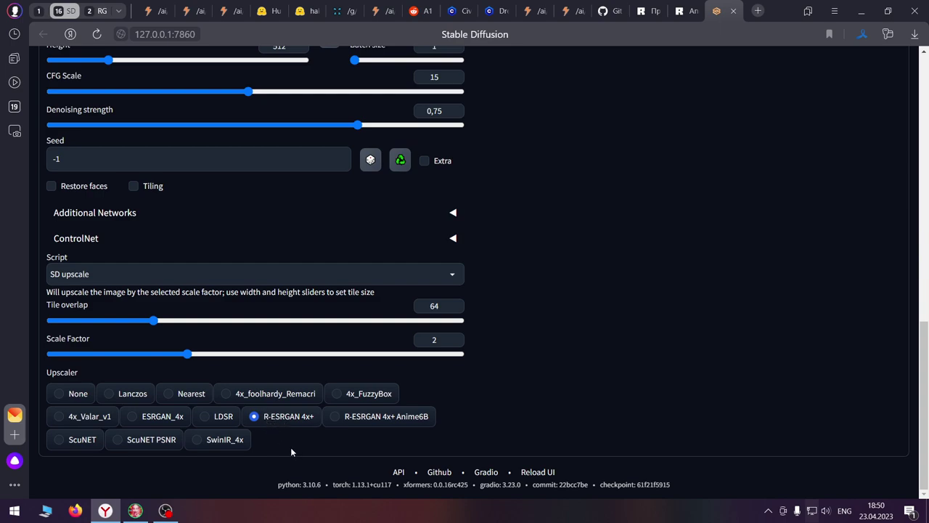
Switch the script to Ultimate SD upscale and try Custom size as its target size type
{"action": "left_click", "coordinate": [258, 270]}
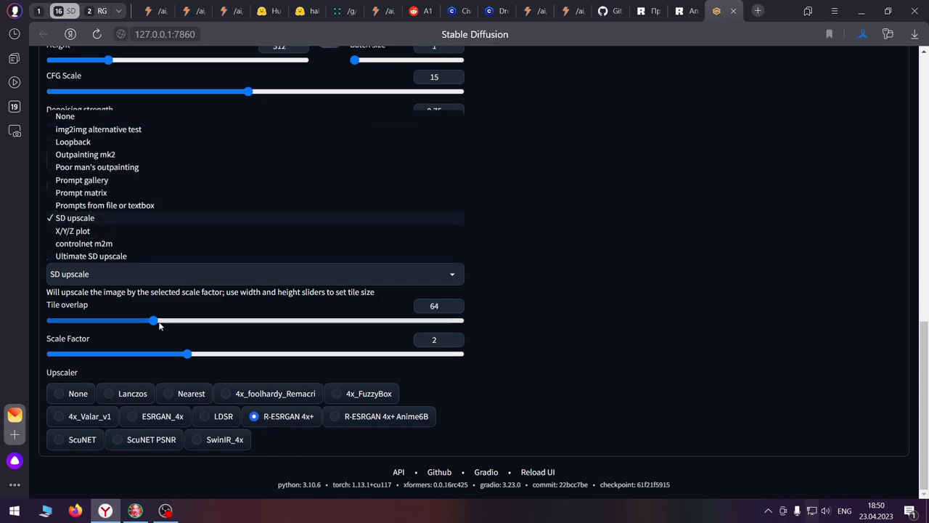
{"action": "left_click", "coordinate": [80, 255]}
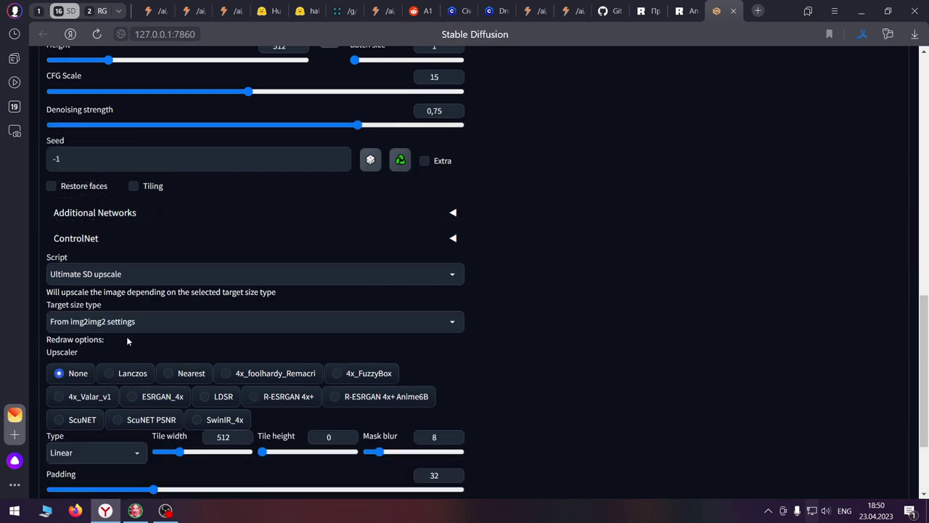
{"action": "scroll", "coordinate": [186, 381], "scroll_direction": "down", "scroll_amount": 3}
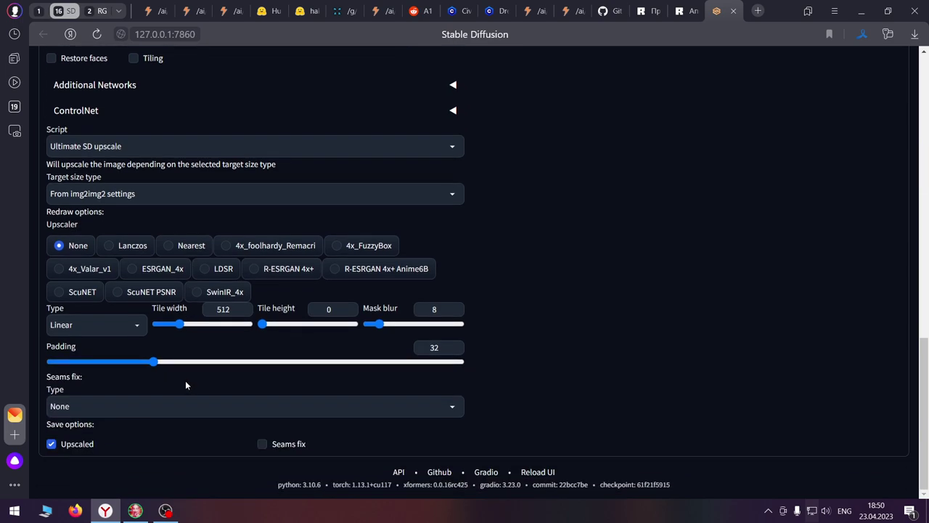
{"action": "left_click", "coordinate": [118, 193]}
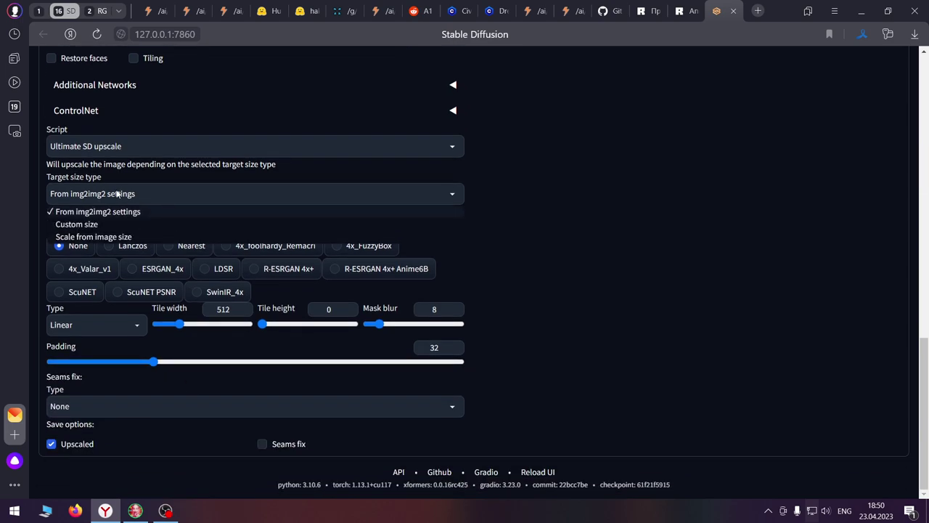
{"action": "left_click", "coordinate": [86, 226]}
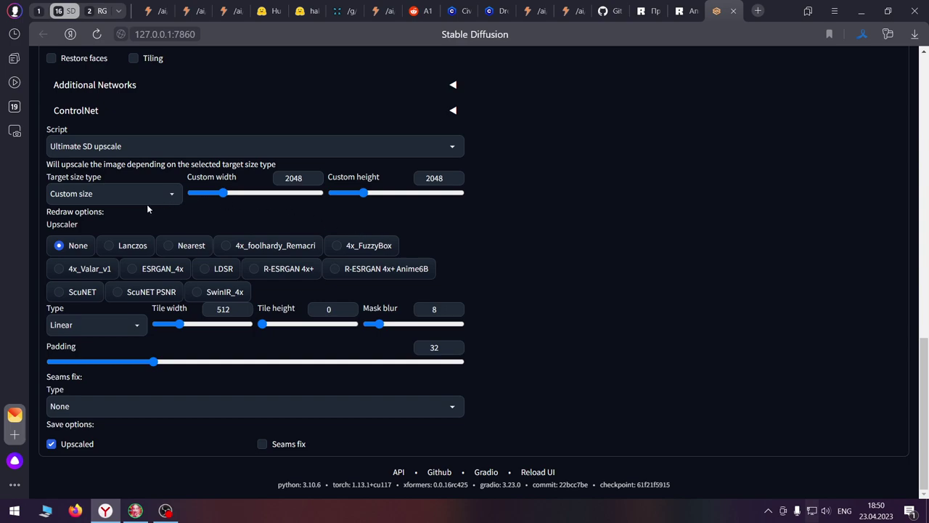
Set the Ultimate SD upscale tile height to 512 and the target size type to Scale from image size
{"action": "left_click_drag", "start_coordinate": [263, 323], "coordinate": [286, 333]}
{"action": "left_click", "coordinate": [143, 195]}
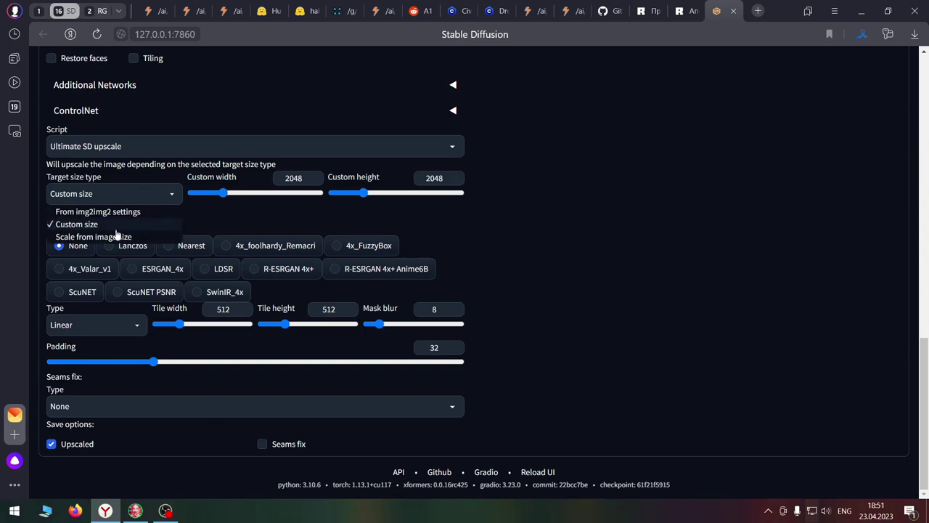
{"action": "left_click", "coordinate": [114, 235]}
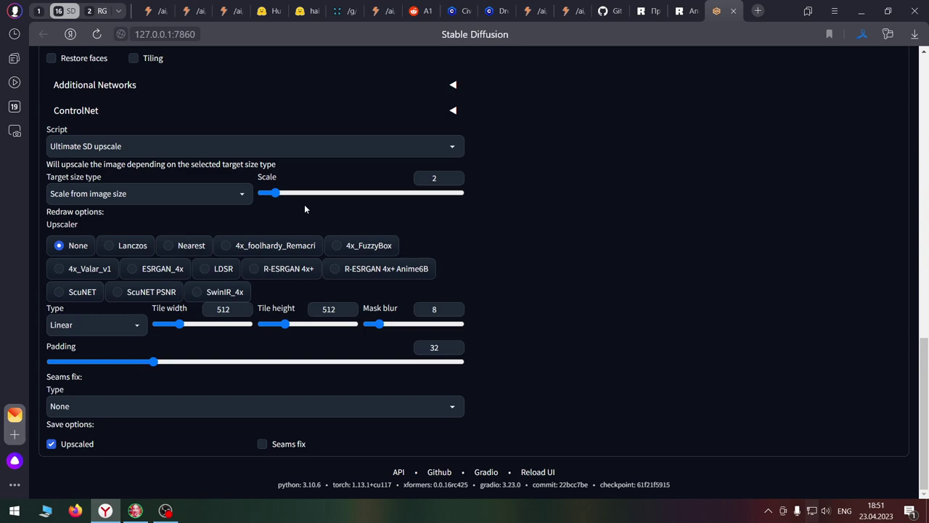
Lower the denoising strength to 0.3 and choose R-ESRGAN 4x+ Anime6B as the Ultimate SD upscale upscaler
{"action": "scroll", "coordinate": [410, 269], "scroll_direction": "up", "scroll_amount": 4}
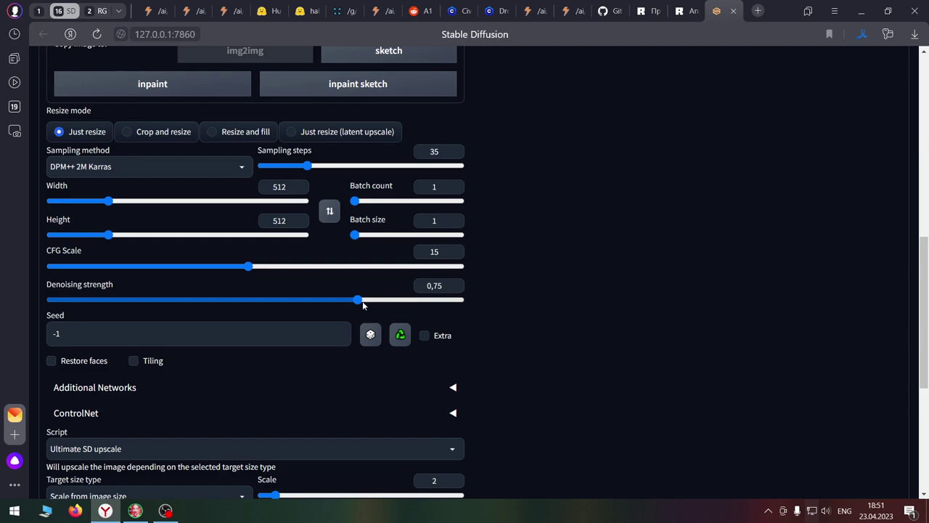
{"action": "left_click_drag", "start_coordinate": [361, 302], "coordinate": [175, 300]}
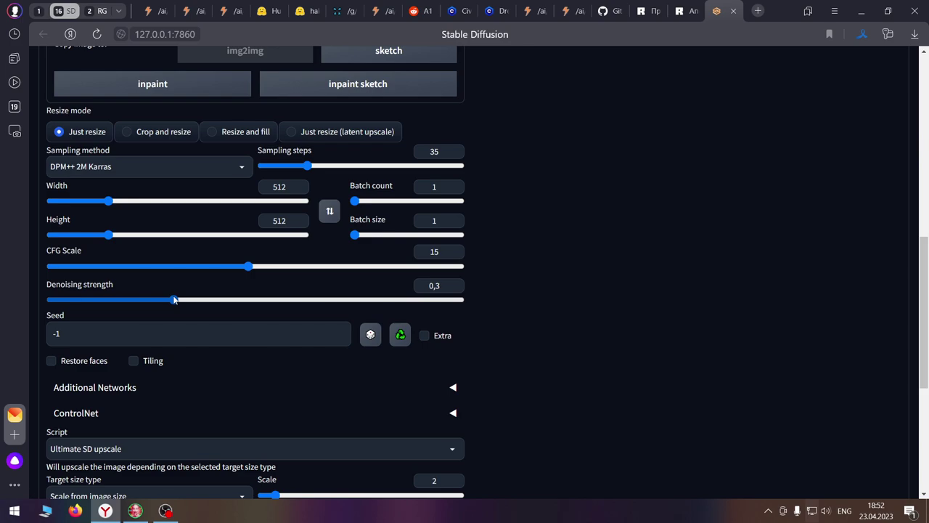
{"action": "scroll", "coordinate": [137, 288], "scroll_direction": "down", "scroll_amount": 3}
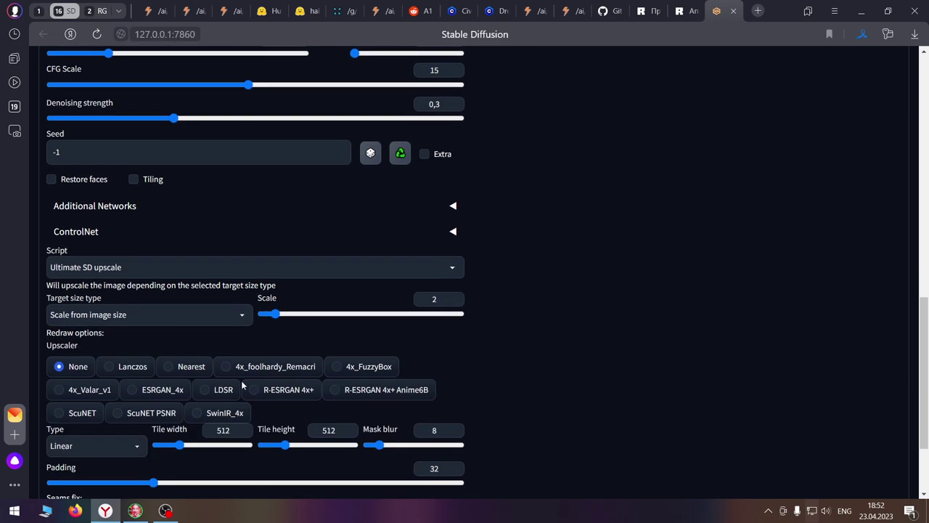
{"action": "left_click", "coordinate": [80, 393]}
{"action": "left_click", "coordinate": [389, 389]}
Try Band pass as the seams fix type and enable saving of the seams fix image
{"action": "scroll", "coordinate": [344, 463], "scroll_direction": "down", "scroll_amount": 2}
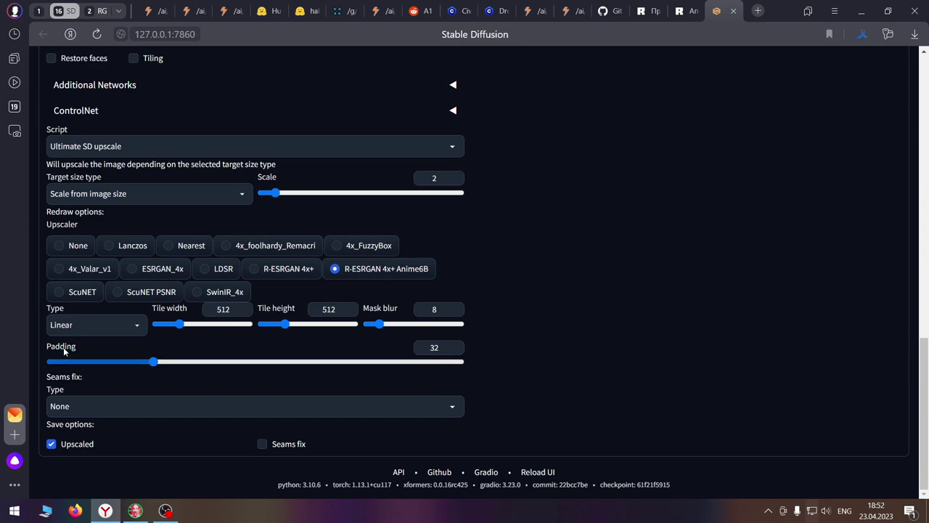
{"action": "left_click", "coordinate": [91, 405]}
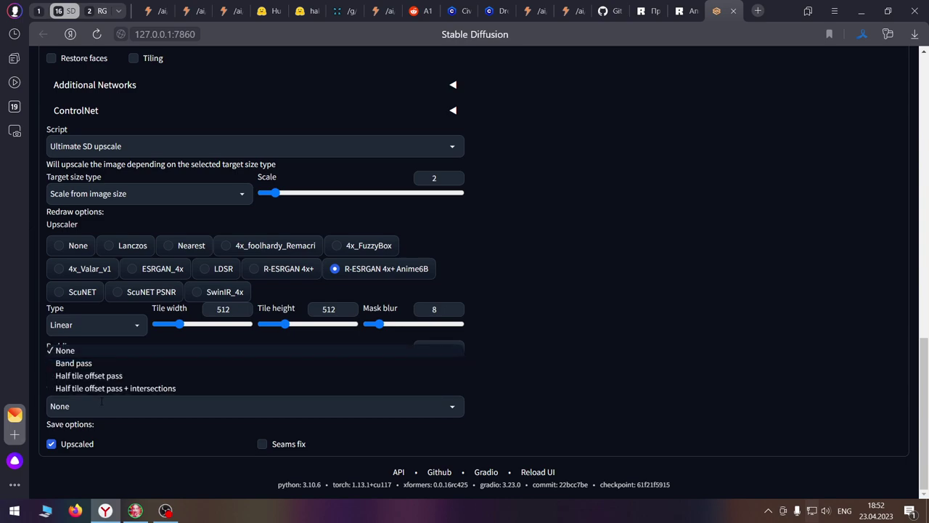
{"action": "left_click", "coordinate": [88, 364]}
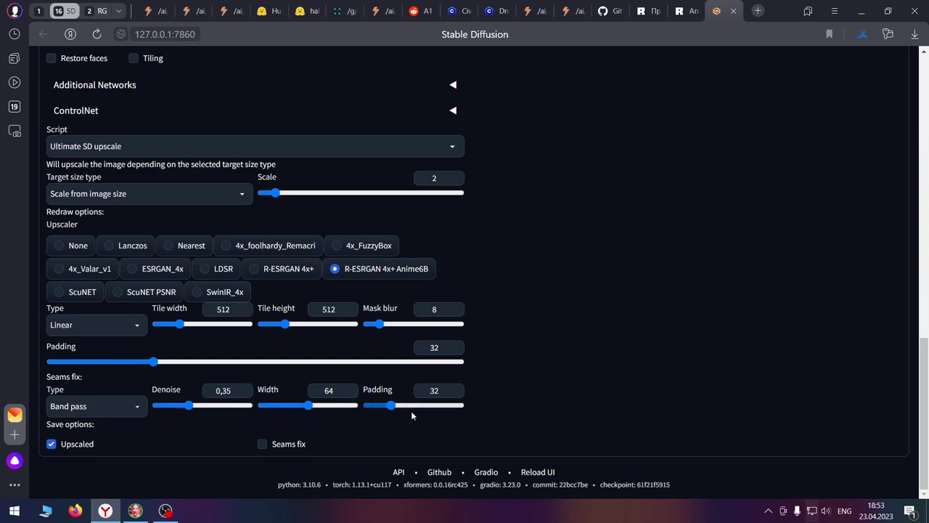
{"action": "left_click", "coordinate": [287, 446]}
Set the seams fix type to Half tile offset pass + intersections with a seams fix denoise of 0.3
{"action": "left_click", "coordinate": [122, 412]}
{"action": "left_click", "coordinate": [88, 375]}
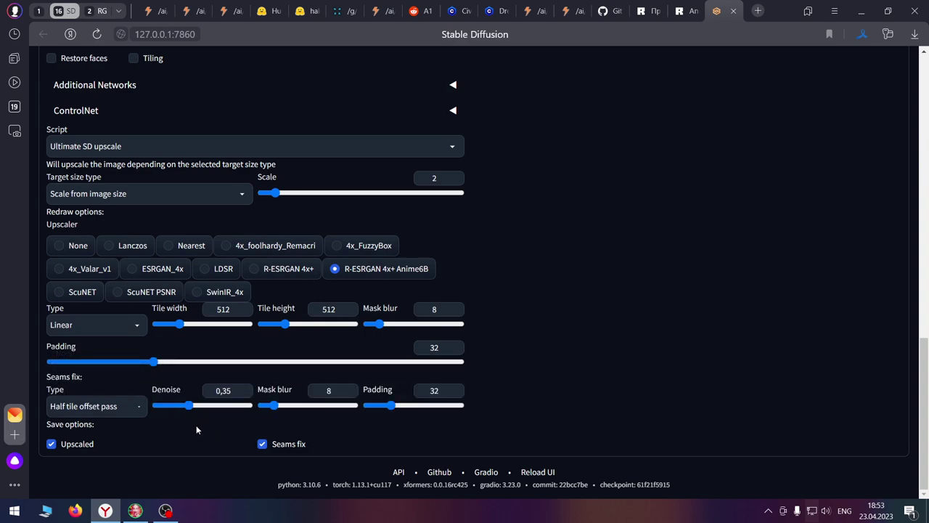
{"action": "left_click", "coordinate": [109, 413]}
{"action": "left_click", "coordinate": [99, 390]}
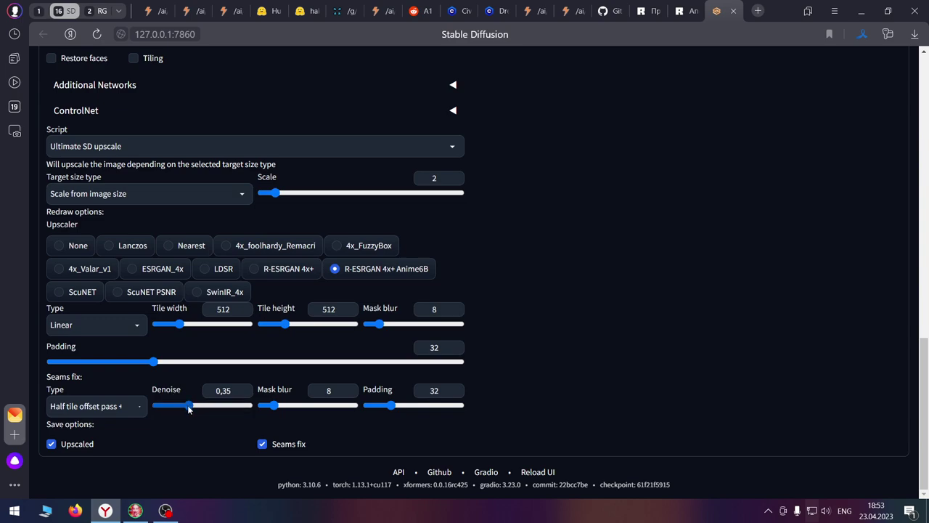
{"action": "left_click_drag", "start_coordinate": [188, 409], "coordinate": [185, 409]}
{"action": "scroll", "coordinate": [184, 409], "scroll_direction": "up", "scroll_amount": 3}
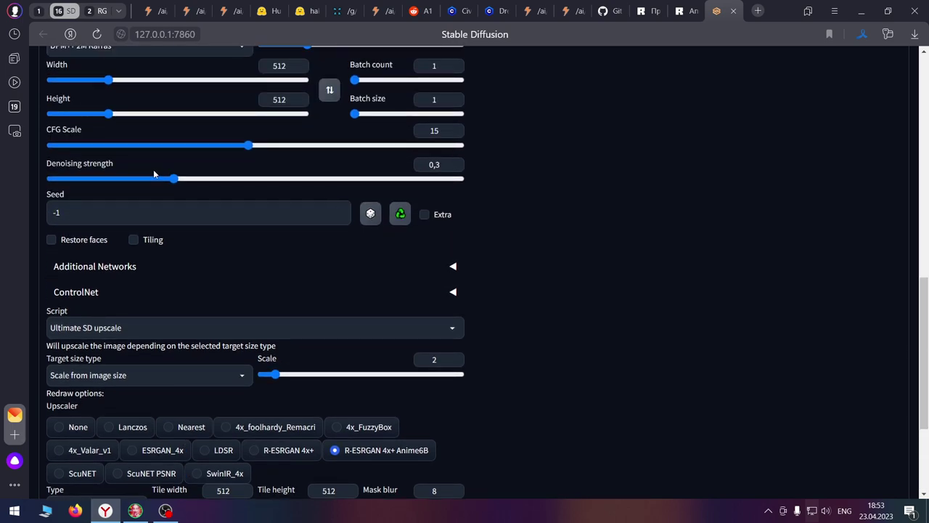
{"action": "scroll", "coordinate": [153, 174], "scroll_direction": "down", "scroll_amount": 3}
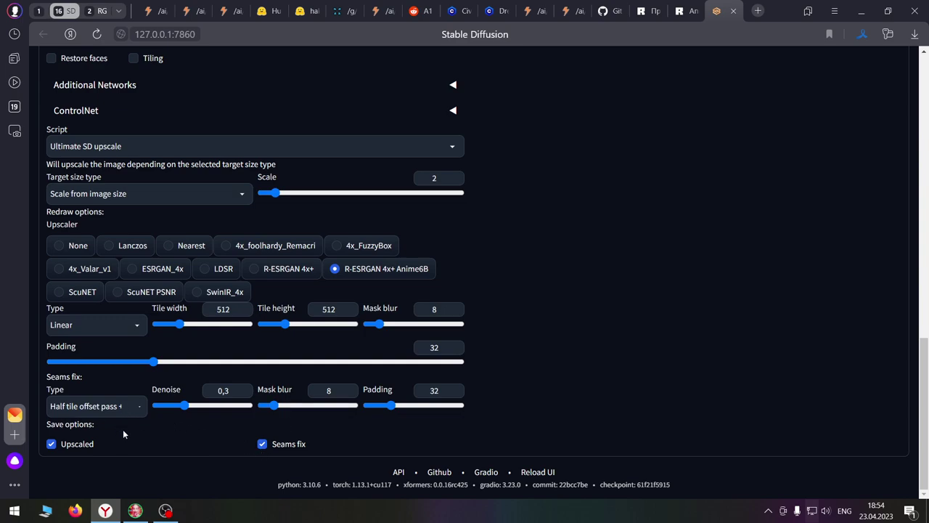
{"action": "left_click", "coordinate": [121, 411]}
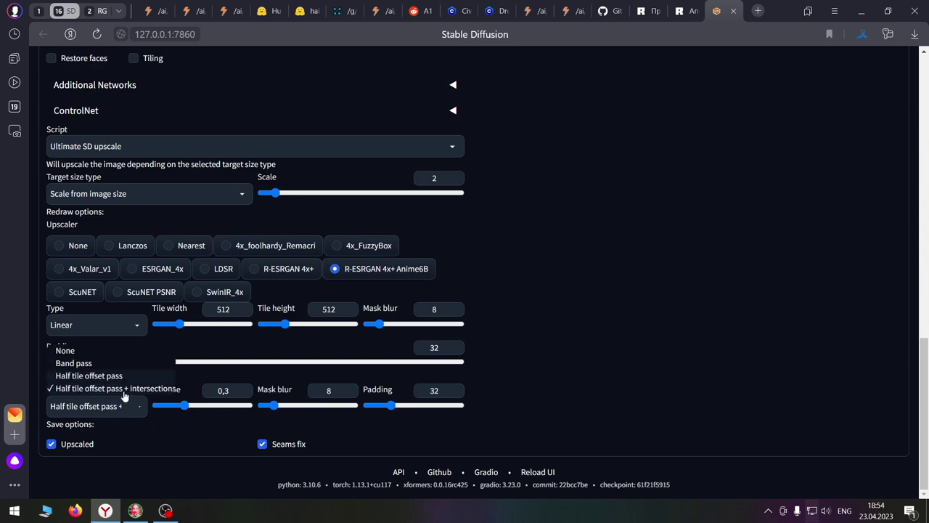
{"action": "left_click", "coordinate": [159, 431]}
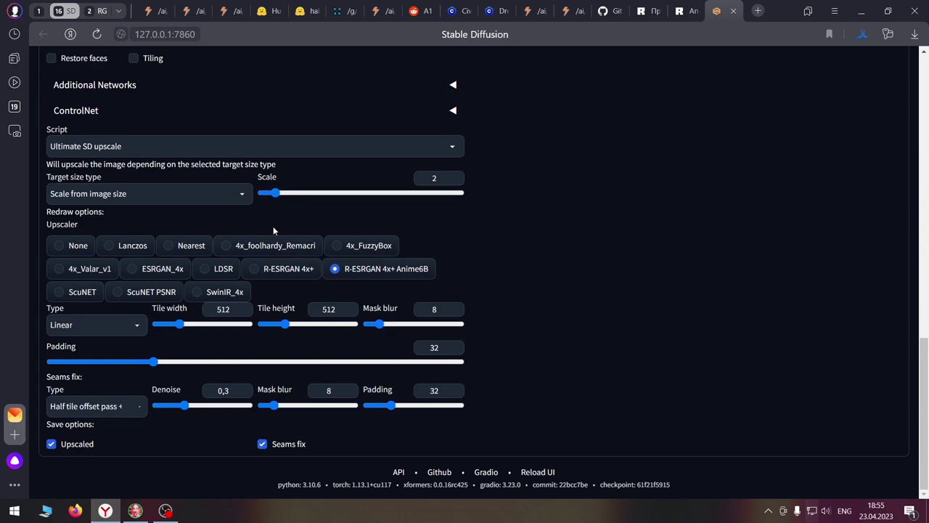
Generate the Ultimate SD upscale result and follow its tile progress in the WebUI console window
{"action": "scroll", "coordinate": [223, 422], "scroll_direction": "up", "scroll_amount": 10}
{"action": "scroll", "coordinate": [363, 353], "scroll_direction": "up", "scroll_amount": 5}
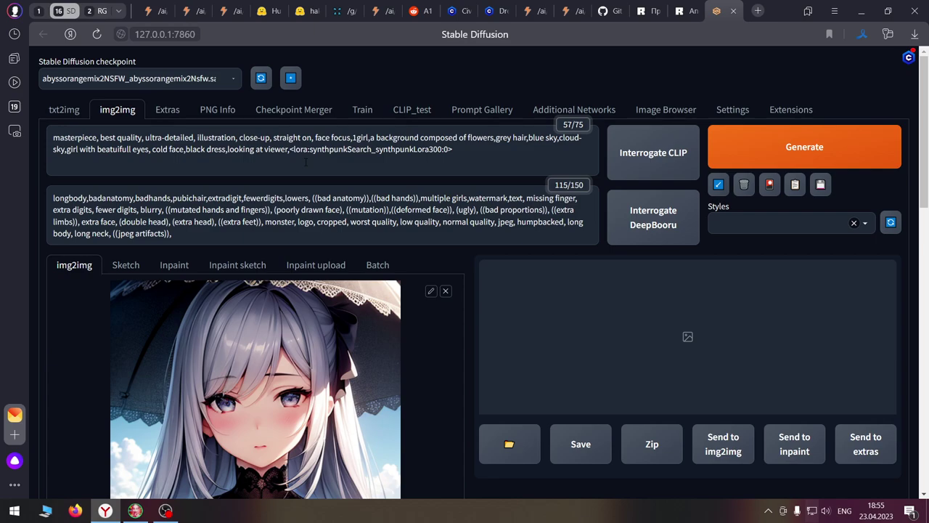
{"action": "left_click", "coordinate": [756, 150]}
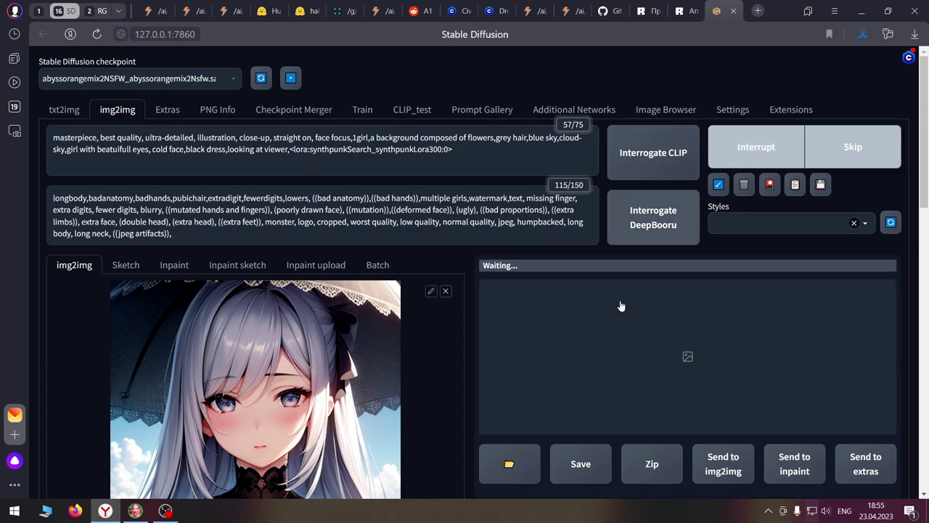
{"action": "scroll", "coordinate": [506, 336], "scroll_direction": "down", "scroll_amount": 1}
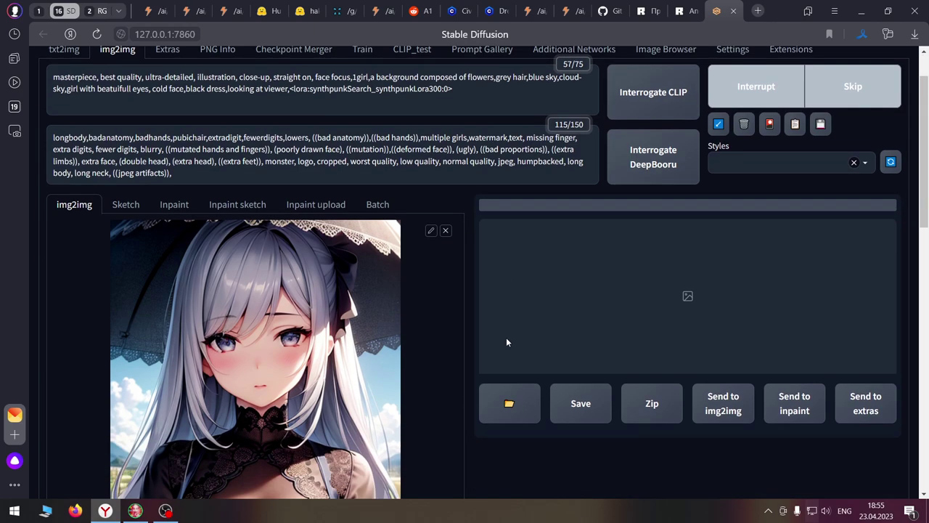
{"action": "left_click", "coordinate": [166, 511]}
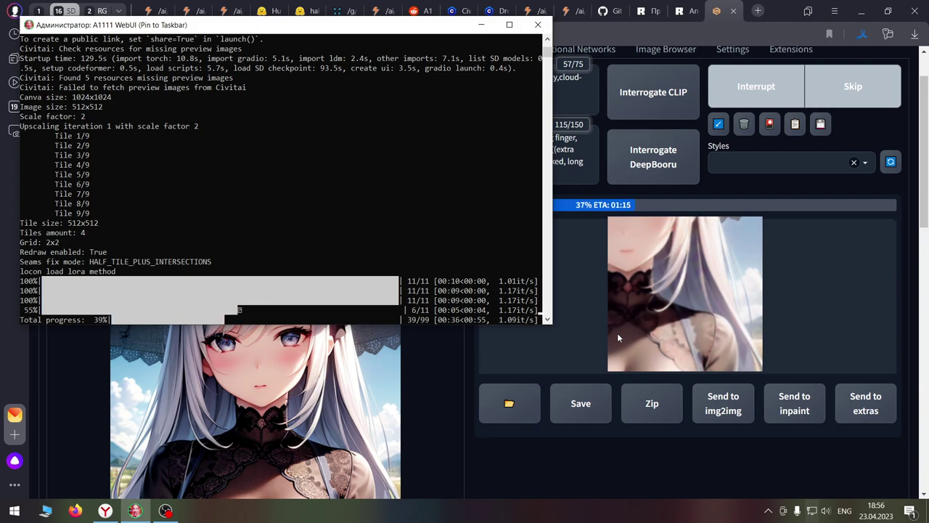
{"action": "scroll", "coordinate": [409, 373], "scroll_direction": "down", "scroll_amount": 1}
{"action": "scroll", "coordinate": [420, 376], "scroll_direction": "up", "scroll_amount": 1}
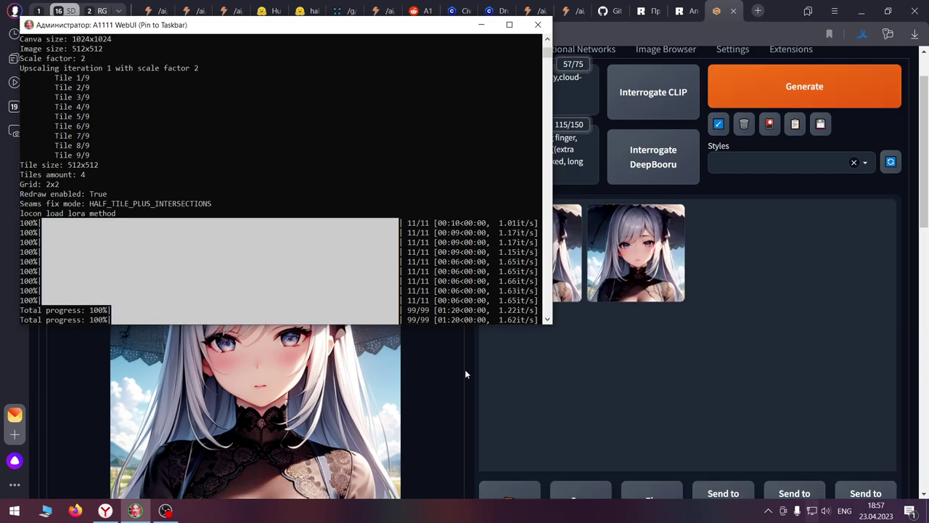
Return to the web interface, enlarge the generated result and compare the two output images in the gallery
{"action": "left_click", "coordinate": [467, 373]}
{"action": "left_click", "coordinate": [549, 258]}
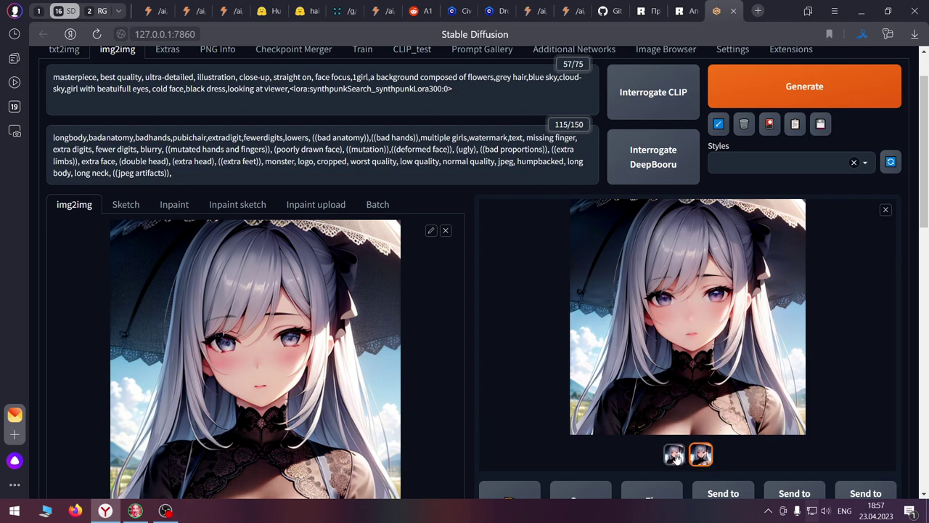
{"action": "key", "text": "Right"}
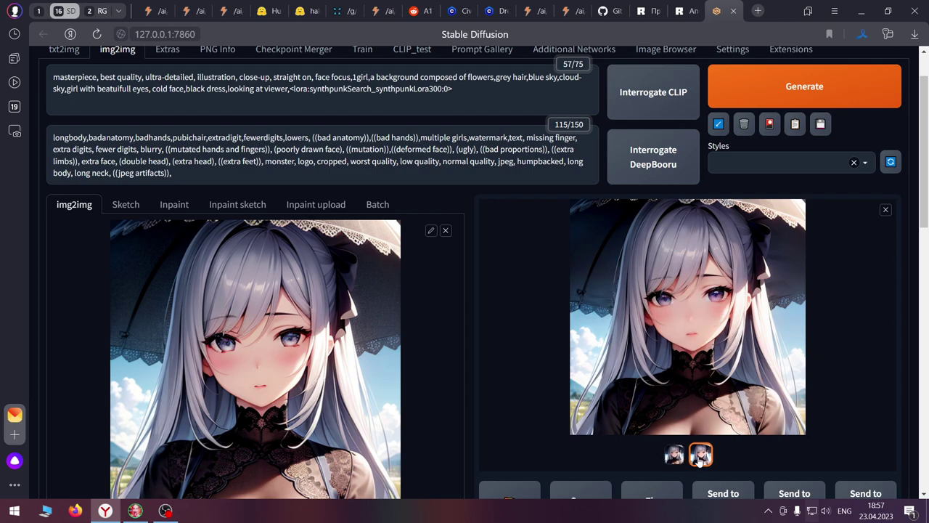
{"action": "left_click", "coordinate": [675, 454]}
{"action": "left_click", "coordinate": [699, 455]}
{"action": "left_click", "coordinate": [675, 454]}
{"action": "left_click", "coordinate": [699, 455]}
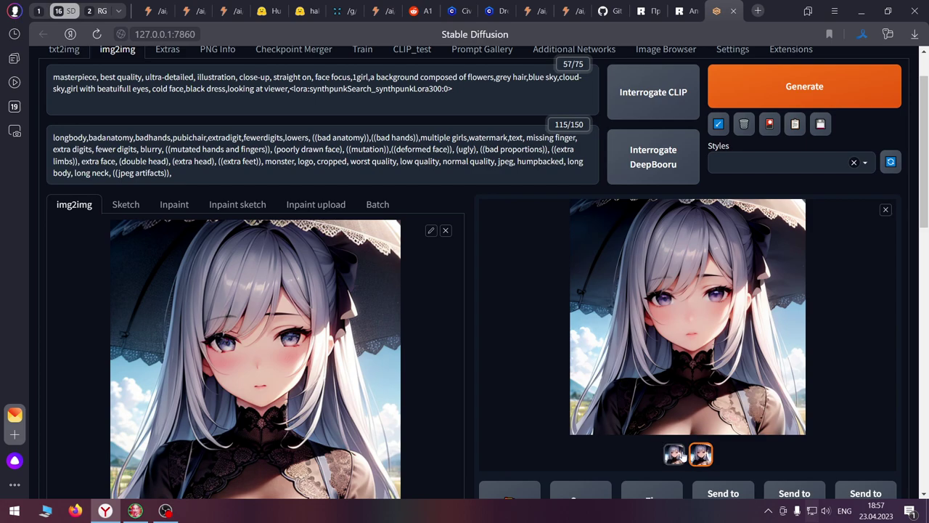
Open the img2img-images output folder and view the first generated image, numbered 00000, in the image viewer
{"action": "scroll", "coordinate": [674, 454], "scroll_direction": "down", "scroll_amount": 1}
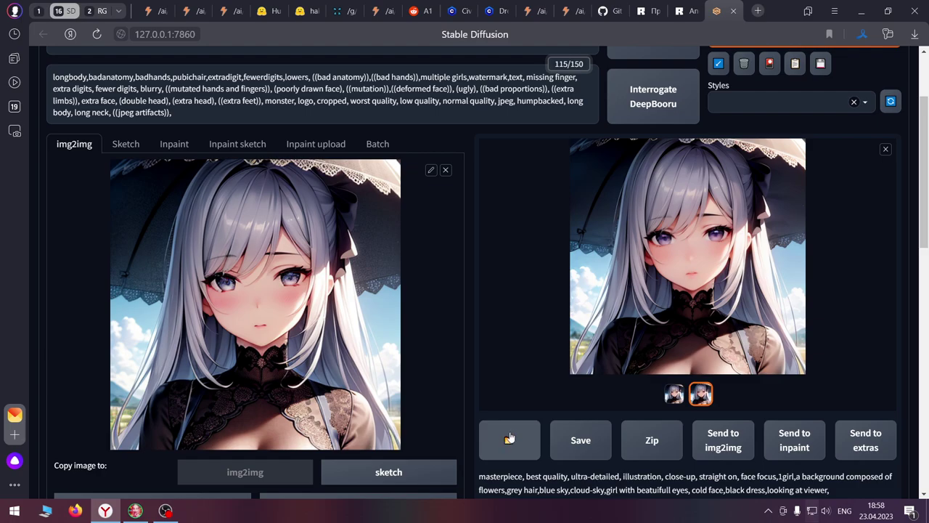
{"action": "left_click", "coordinate": [510, 440]}
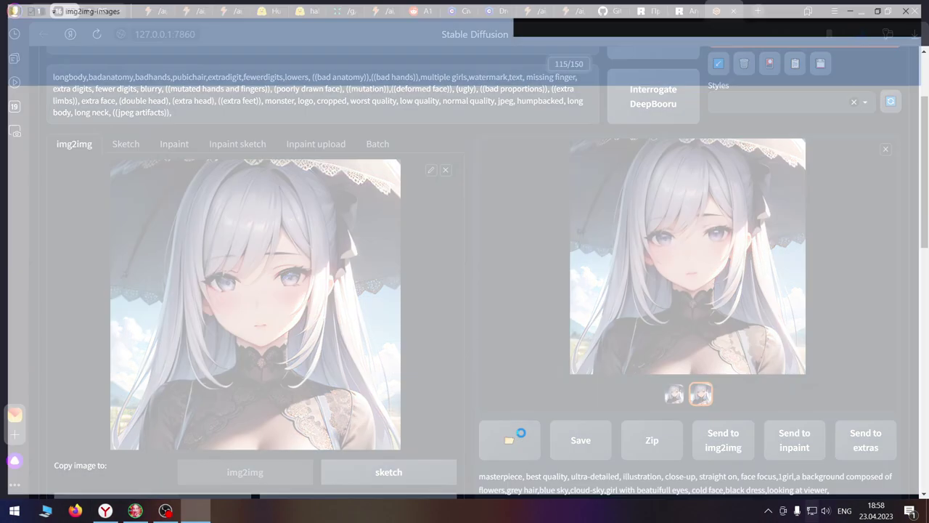
{"action": "left_click", "coordinate": [118, 154]}
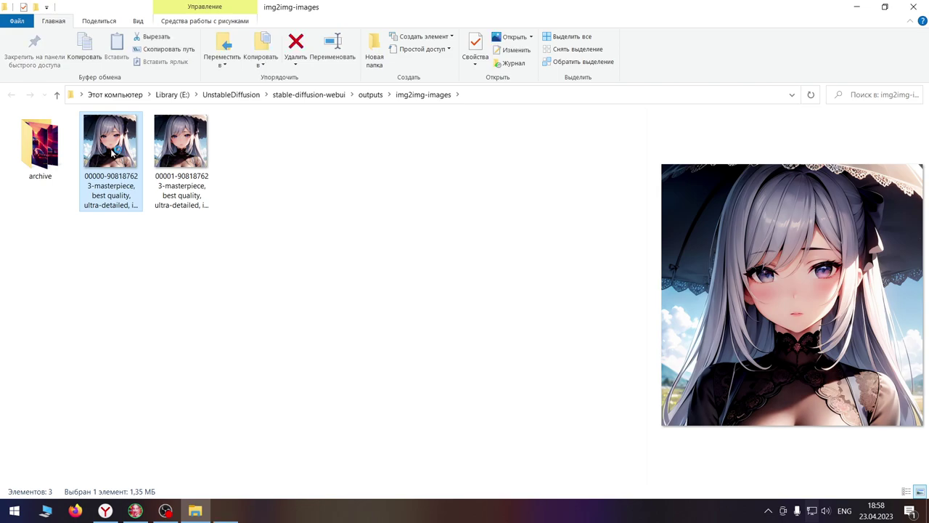
{"action": "double_click", "coordinate": [114, 151]}
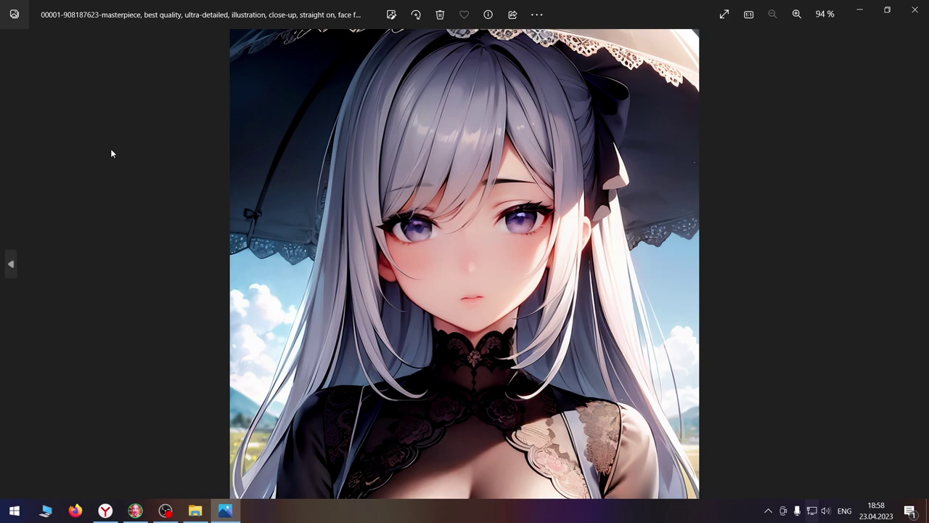
Compare the 00000 and 00001 upscaled images by switching back and forth between them in the image viewer
{"action": "key", "text": "Left"}
{"action": "key", "text": "Right"}
{"action": "key", "text": "Left"}
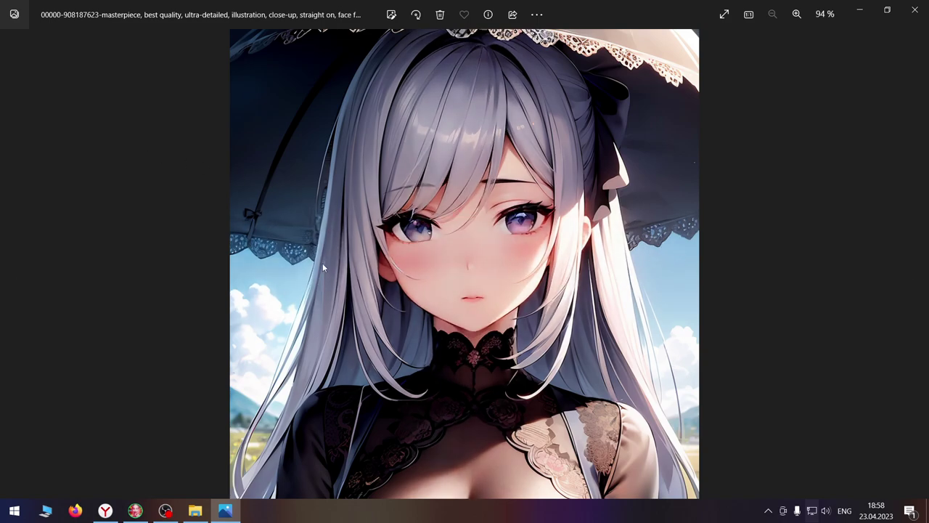
{"action": "key", "text": "Right"}
{"action": "key", "text": "Left"}
{"action": "key", "text": "Right"}
{"action": "key", "text": "Left"}
{"action": "key", "text": "Right"}
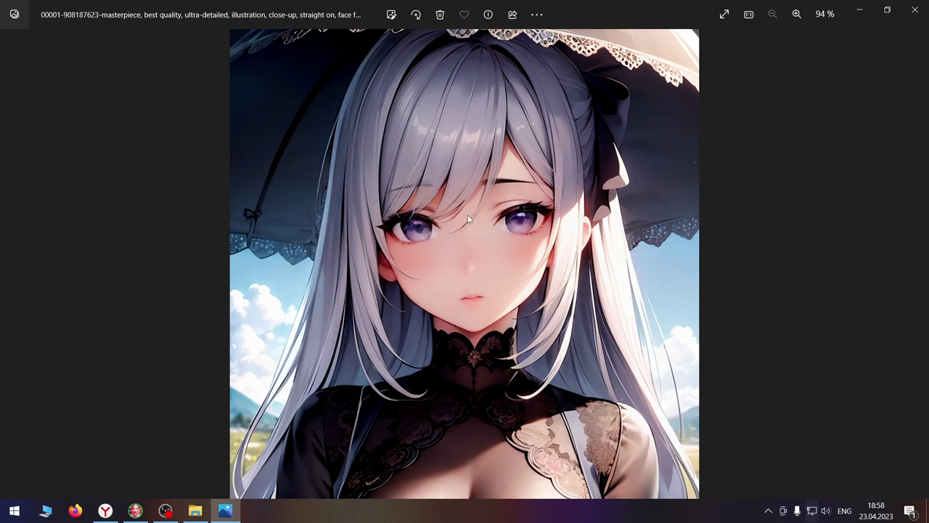
{"action": "key", "text": "Left"}
{"action": "key", "text": "Right"}
{"action": "key", "text": "Left"}
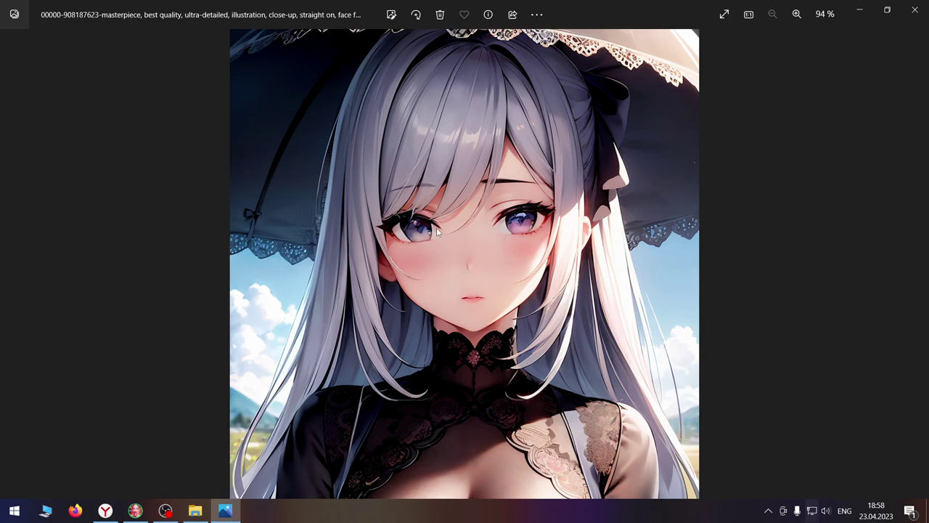
Keep alternating between the 00000 and 00001 outputs to examine differences in the eyes, face and lace details
{"action": "key", "text": "Right"}
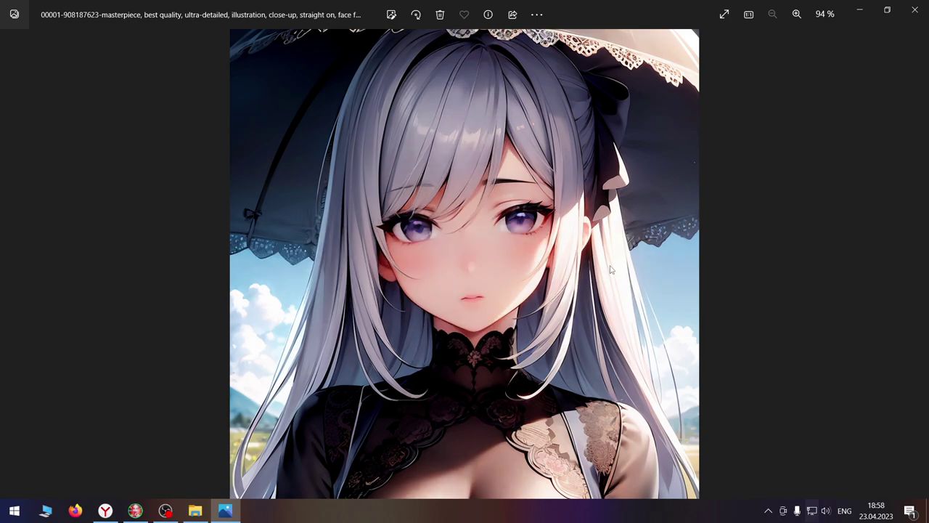
{"action": "key", "text": "Left"}
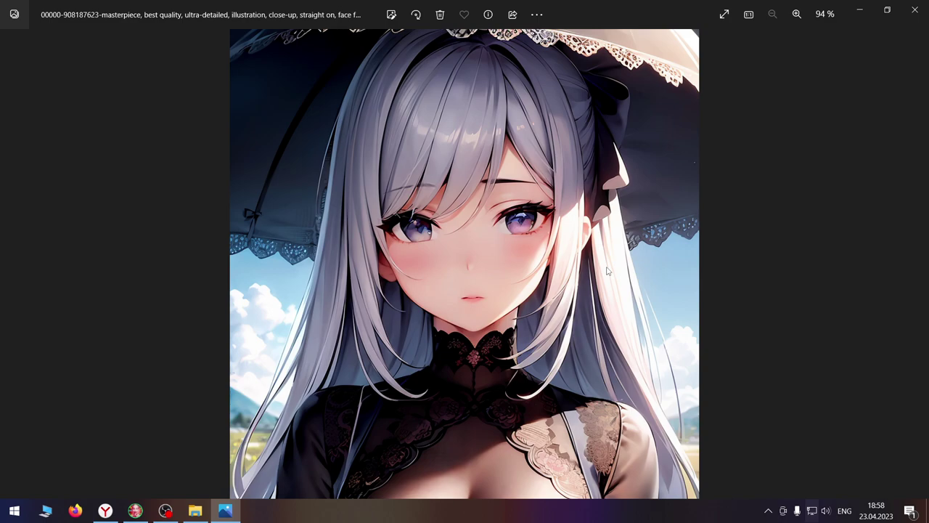
{"action": "key", "text": "Right"}
{"action": "key", "text": "Left"}
{"action": "key", "text": "Right"}
{"action": "key", "text": "Left"}
{"action": "key", "text": "Right"}
{"action": "key", "text": "Left"}
{"action": "key", "text": "Right"}
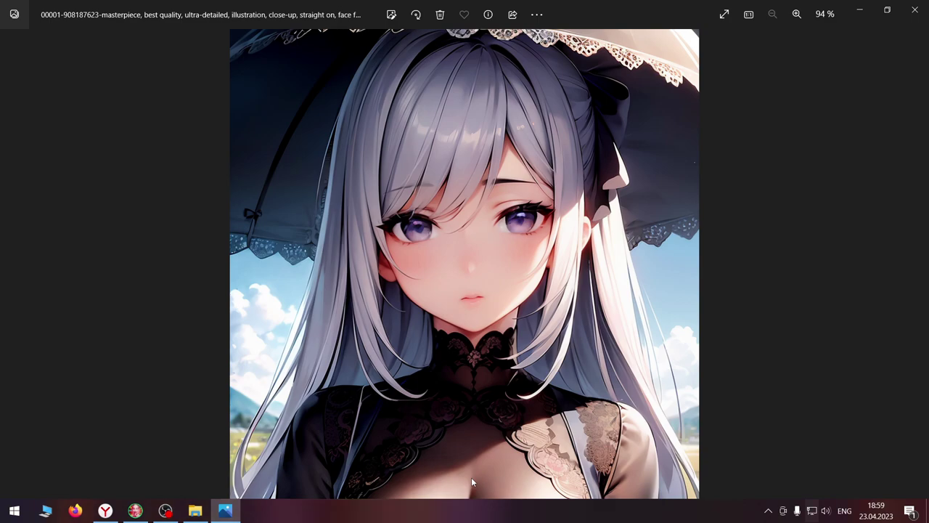
{"action": "key", "text": "Left"}
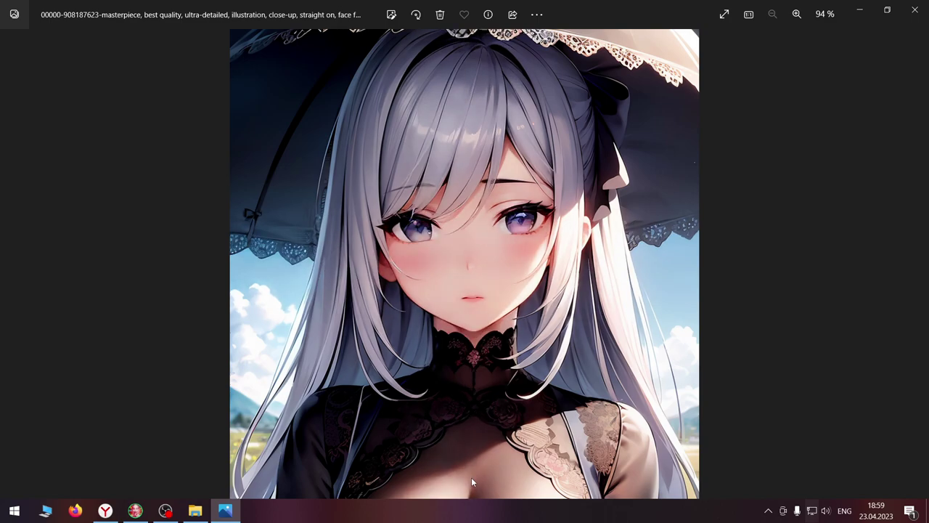
{"action": "key", "text": "Right"}
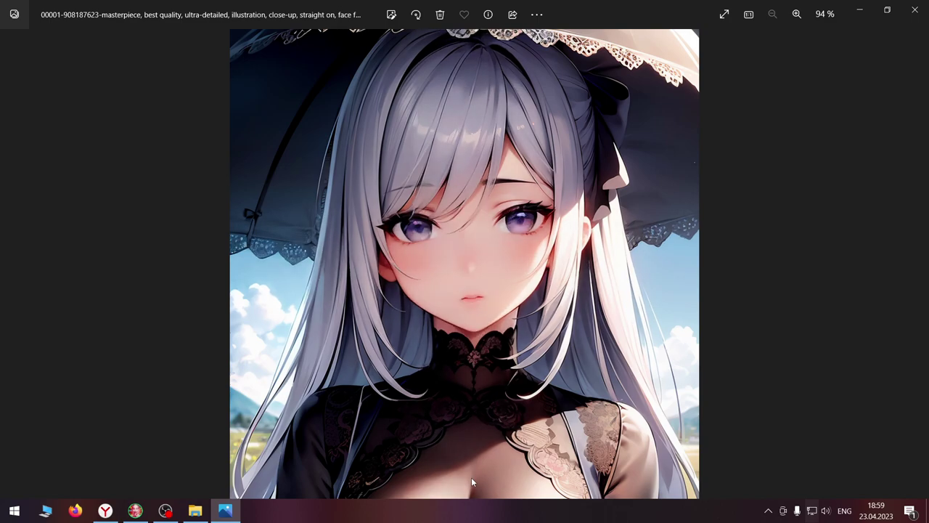
{"action": "key", "text": "Left"}
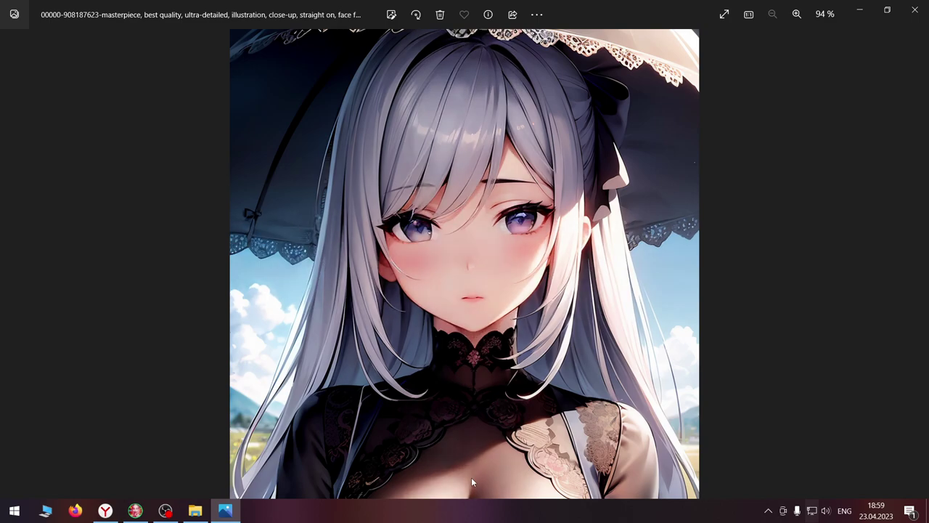
{"action": "key", "text": "Right"}
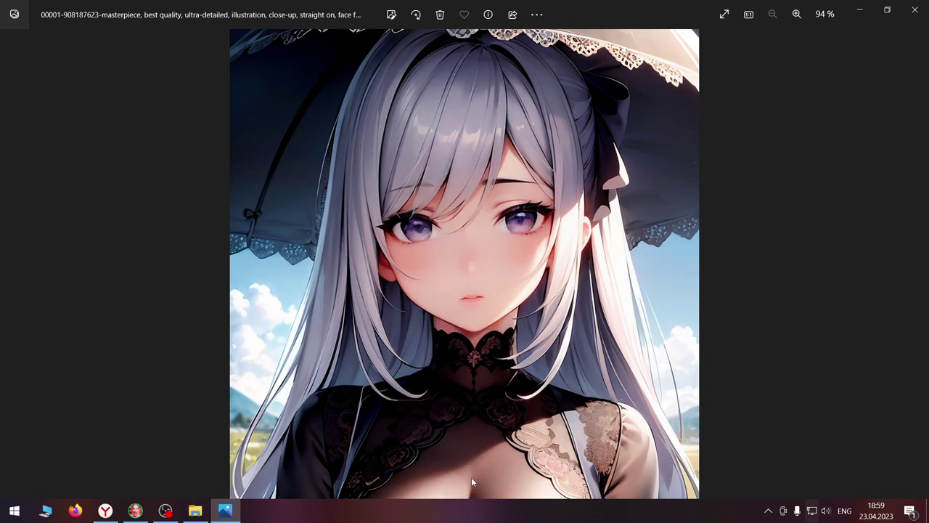
{"action": "key", "text": "Left"}
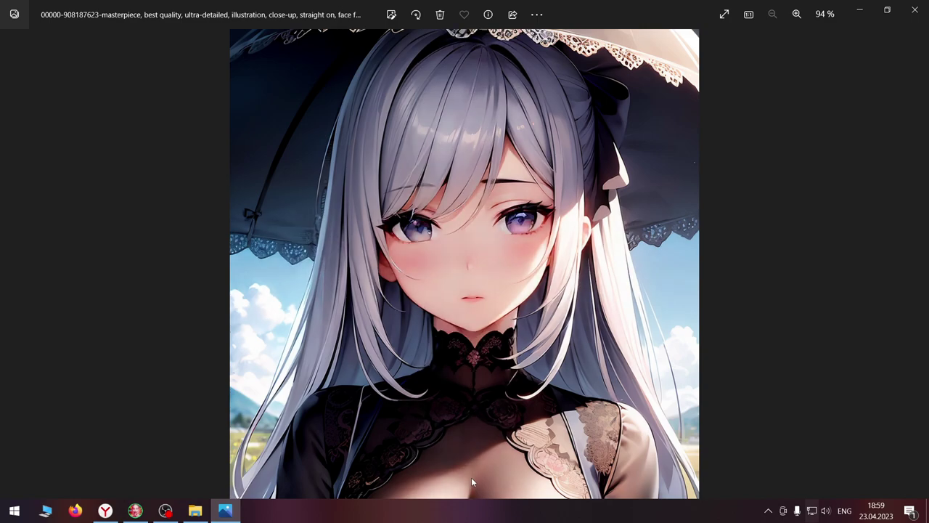
{"action": "key", "text": "Right"}
{"action": "key", "text": "Left"}
{"action": "key", "text": "Right"}
{"action": "key", "text": "Left"}
{"action": "key", "text": "Right"}
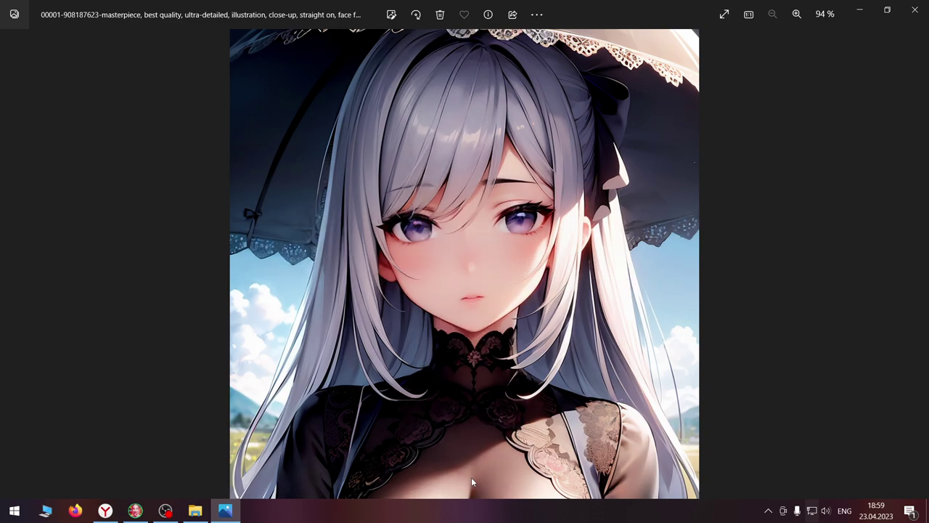
{"action": "key", "text": "Left"}
{"action": "key", "text": "Right"}
Close the image viewer and delete the 00000 image from the img2img-images folder
{"action": "left_click", "coordinate": [915, 10]}
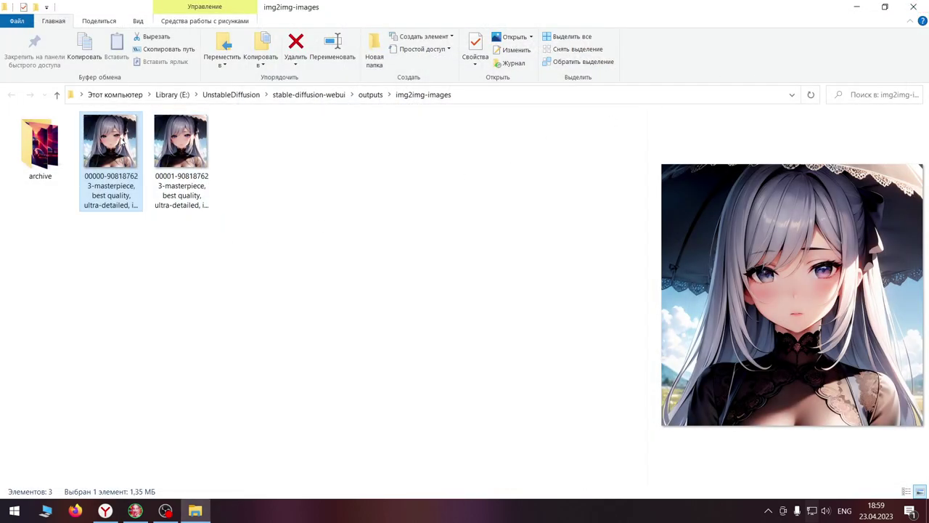
{"action": "key", "text": "Delete"}
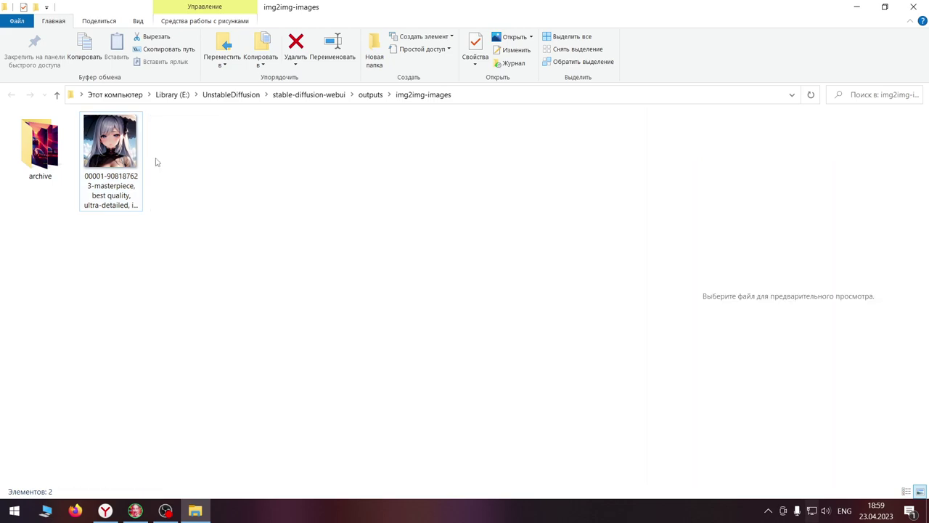
In the Ultimate SD upscale settings, set the seams fix type to Half tile offset pass and the upscaler to 4x_Valar_v1
{"action": "left_click", "coordinate": [106, 510]}
{"action": "scroll", "coordinate": [300, 335], "scroll_direction": "down", "scroll_amount": 10}
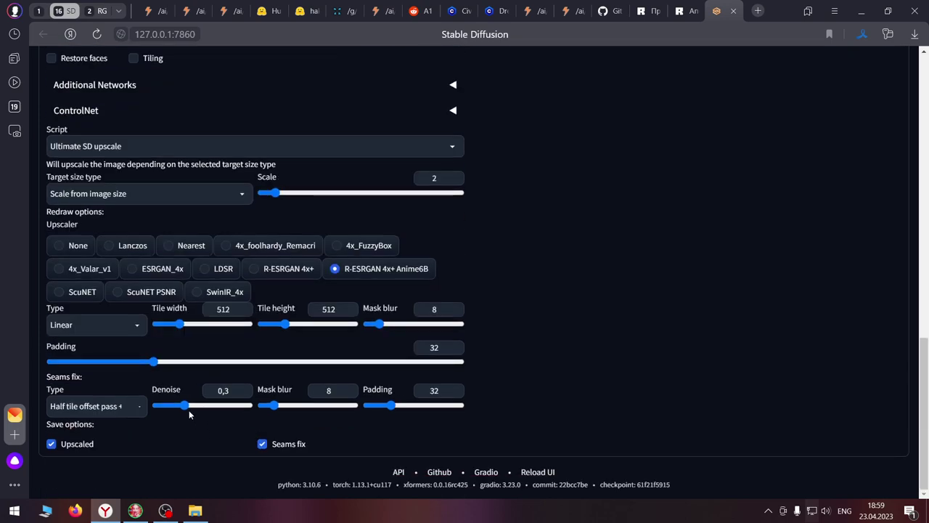
{"action": "left_click", "coordinate": [109, 406]}
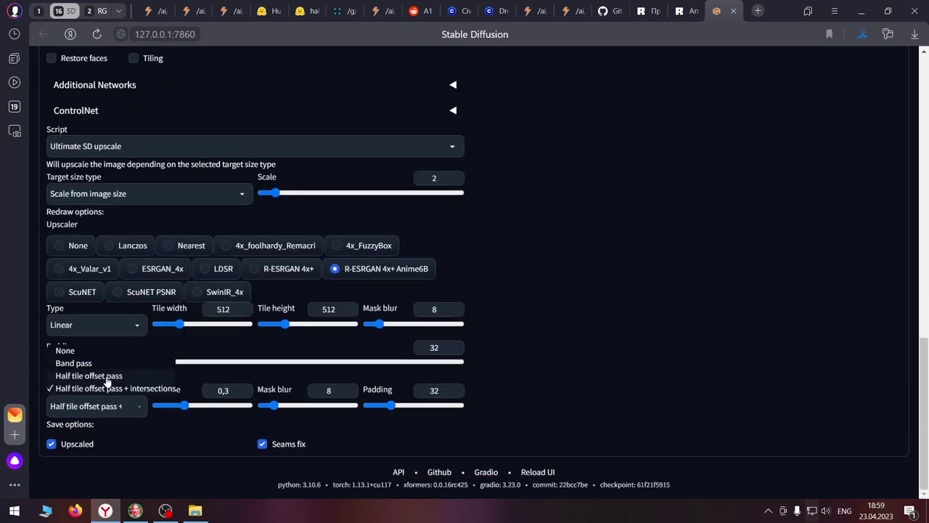
{"action": "left_click", "coordinate": [107, 376]}
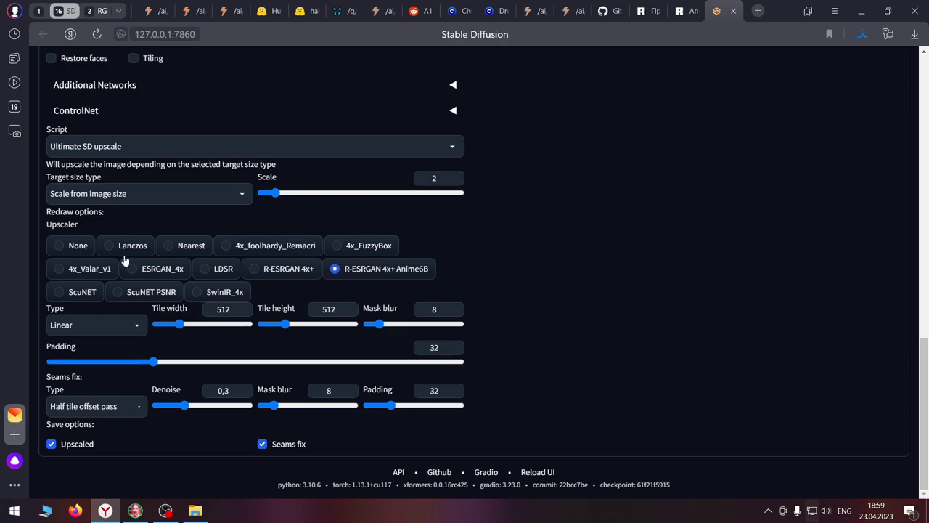
{"action": "left_click", "coordinate": [103, 269]}
Generate the upscale with the changed settings and follow its tile progress in the WebUI console window
{"action": "scroll", "coordinate": [624, 301], "scroll_direction": "up", "scroll_amount": 15}
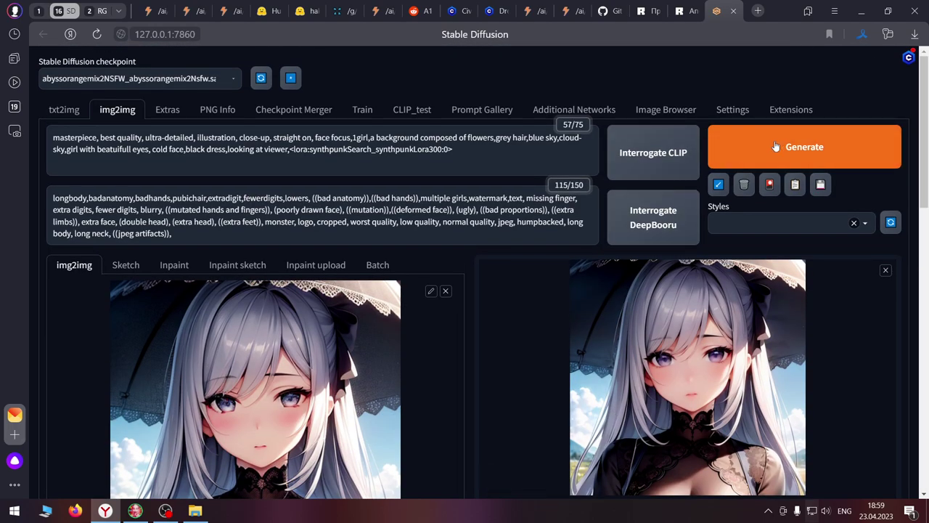
{"action": "left_click", "coordinate": [766, 148]}
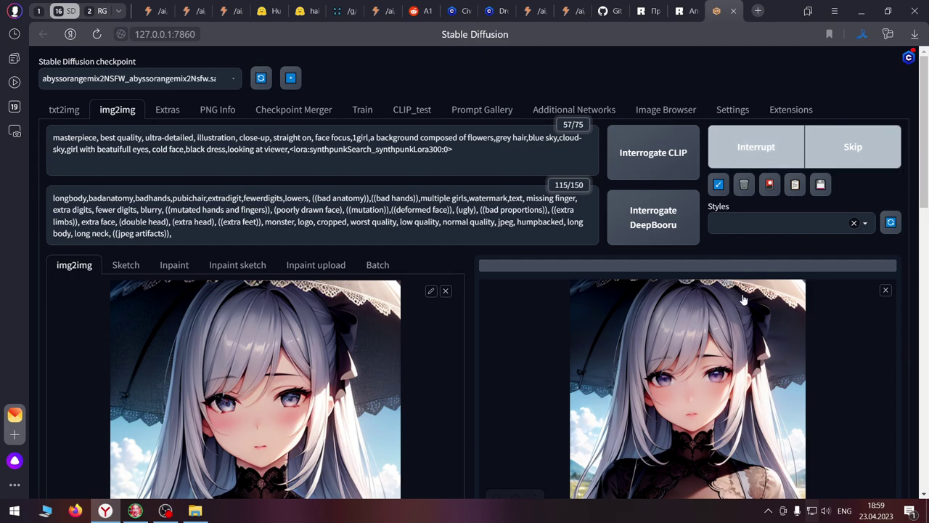
{"action": "scroll", "coordinate": [742, 298], "scroll_direction": "down", "scroll_amount": 1}
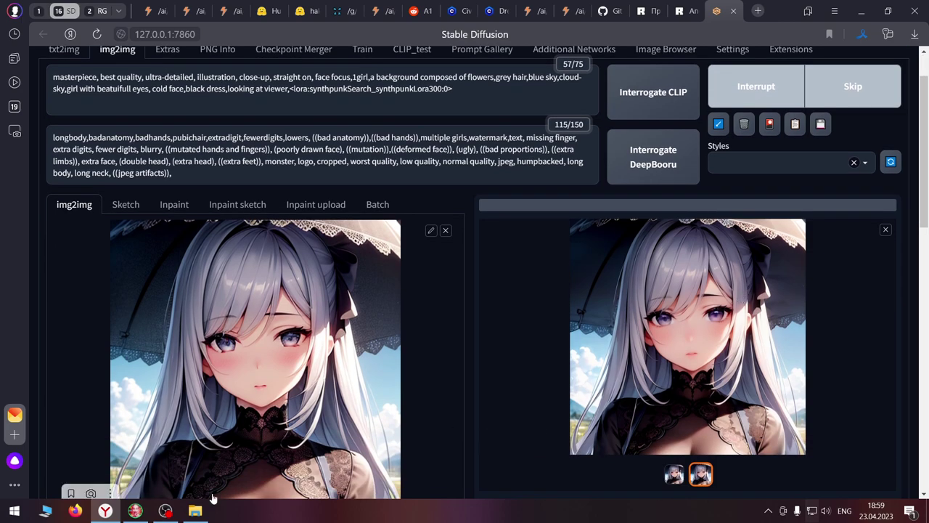
{"action": "left_click", "coordinate": [135, 510]}
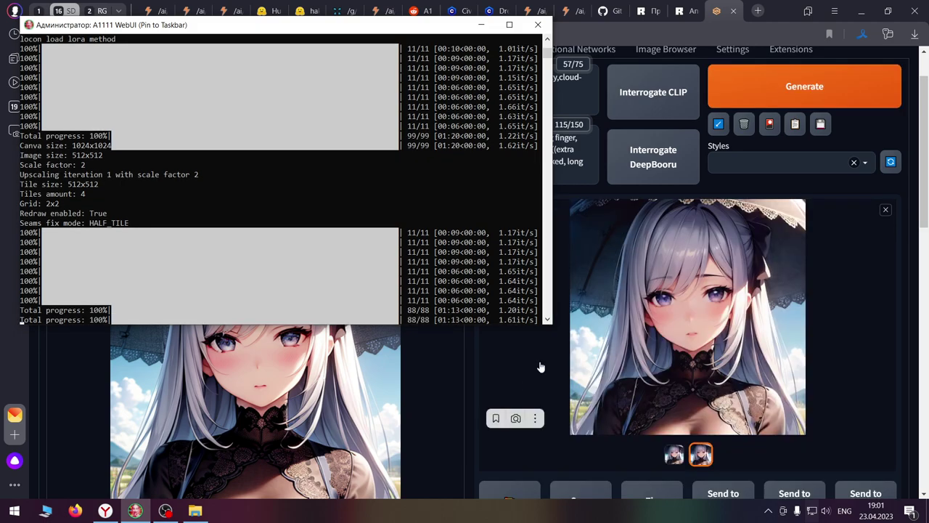
Return to the img2img-images output folder and open the new 00002 image
{"action": "left_click", "coordinate": [197, 512]}
{"action": "left_click", "coordinate": [190, 174]}
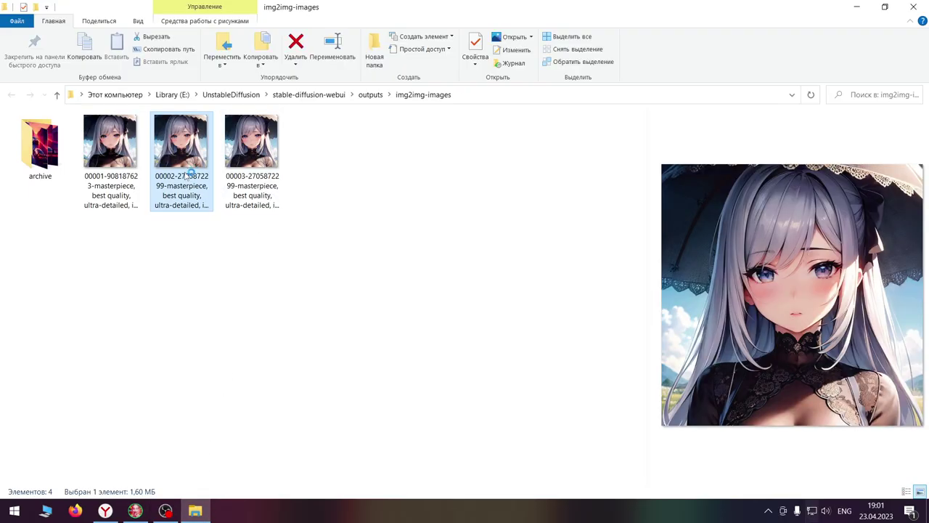